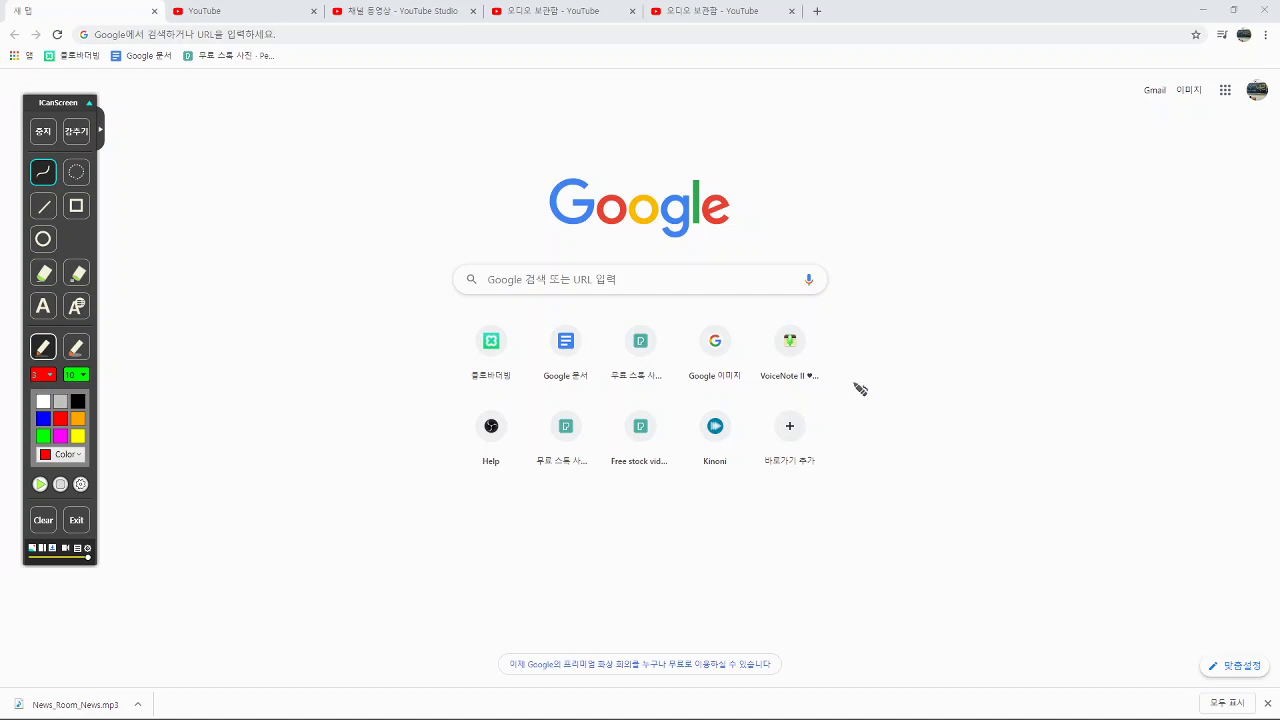
Handwrite the channel name in red with a circled word beneath it, and a starred, underlined heading for the list below
mouse_move(266, 222)
left_mouse_down()
mouse_move(234, 266)
mouse_move(354, 223)
mouse_move(350, 247)
mouse_move(379, 231)
left_mouse_up()
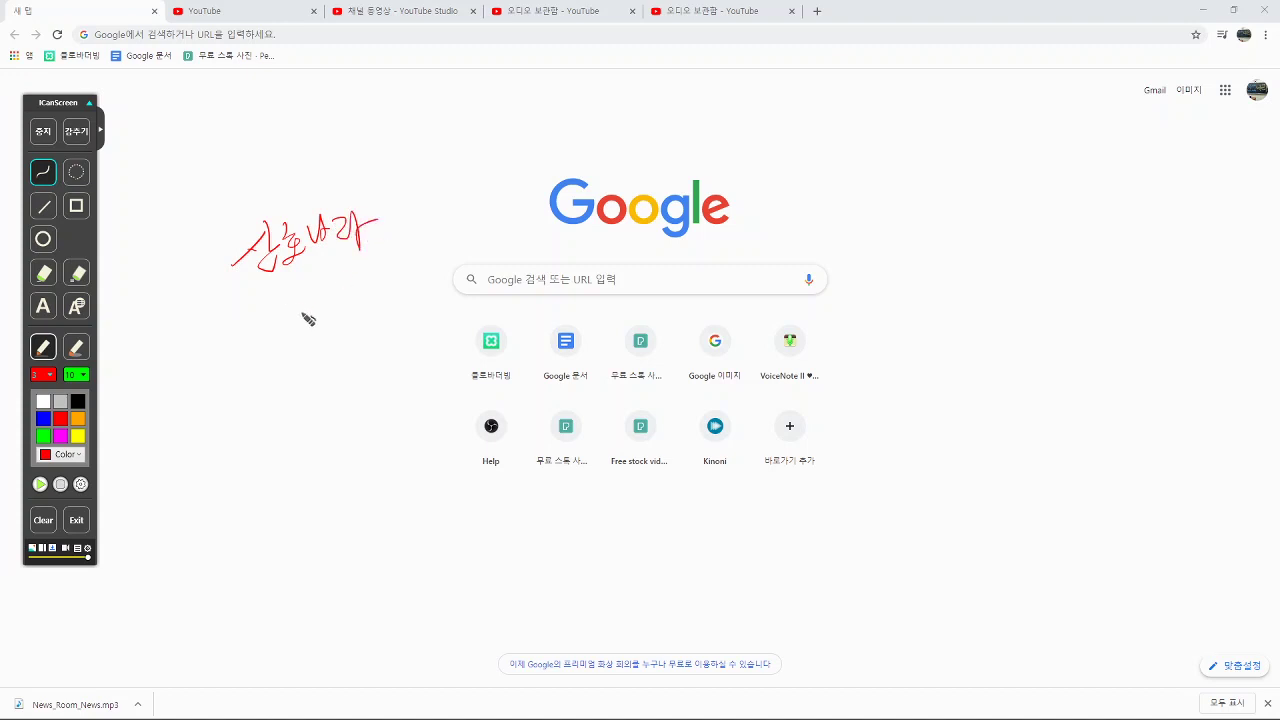
mouse_move(288, 290)
left_mouse_down()
mouse_move(300, 288)
mouse_move(317, 328)
mouse_move(330, 300)
mouse_move(312, 280)
mouse_move(324, 328)
left_mouse_up()
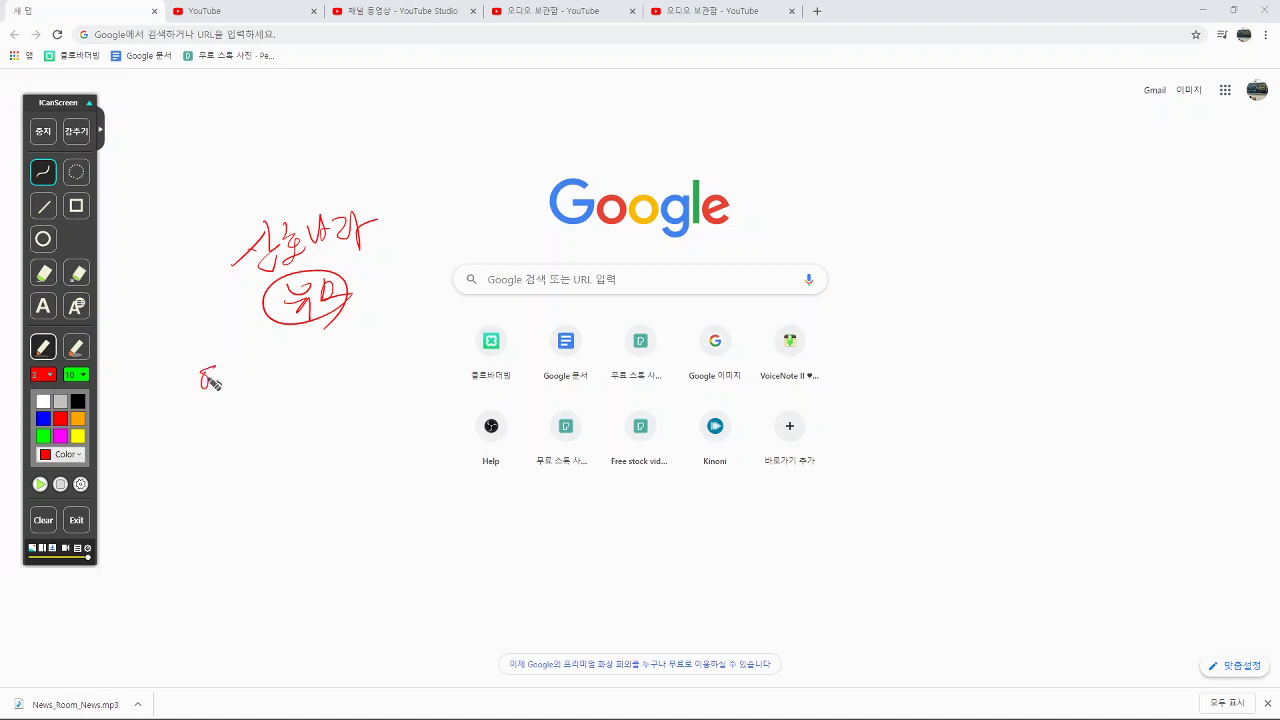
mouse_move(210, 380)
left_mouse_down()
mouse_move(228, 392)
mouse_move(246, 370)
mouse_move(262, 378)
left_mouse_up()
mouse_move(203, 407)
left_mouse_down()
mouse_move(258, 387)
mouse_move(190, 392)
mouse_move(204, 392)
left_mouse_up()
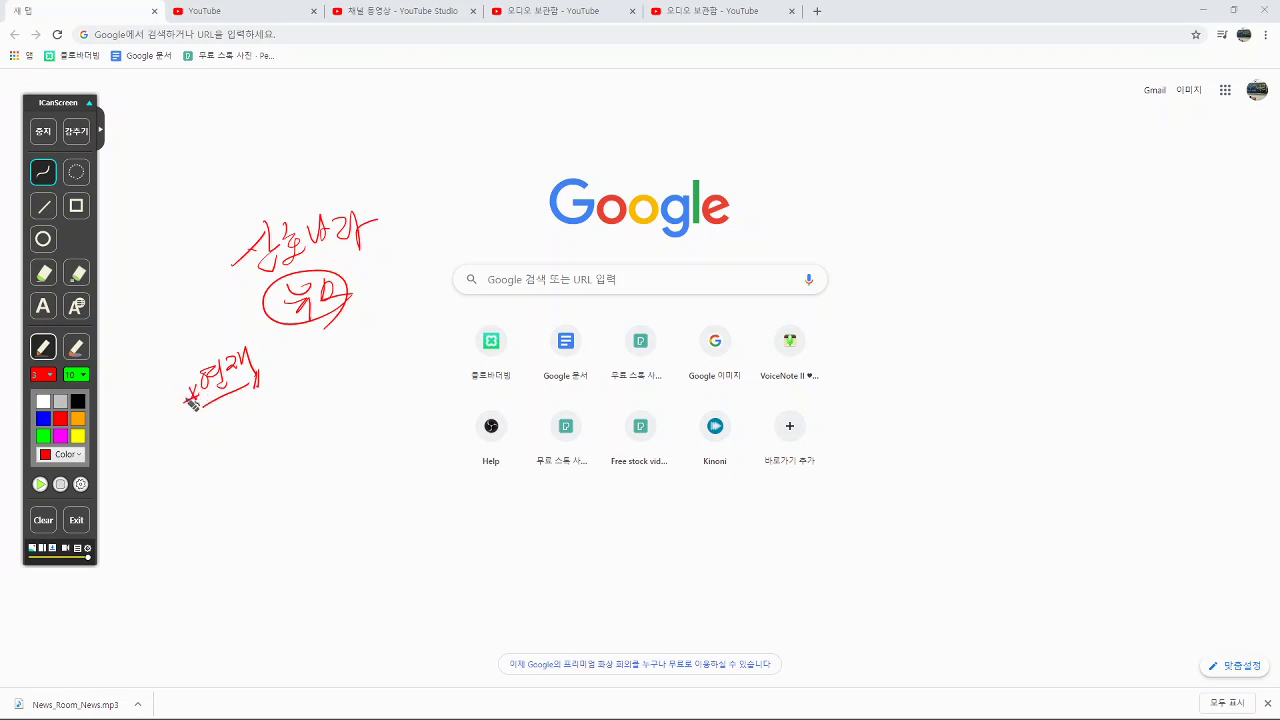
Handwrite list item 1 in red: "mp3, 동영상" with an outlined "4K Video" and, under a line, a circled "내컴"
mouse_move(233, 428)
left_mouse_down()
mouse_move(282, 418)
mouse_move(266, 428)
left_mouse_up()
left_click(287, 407)
left_click_drag(291, 384, 343, 380)
left_click_drag(252, 451, 343, 406)
mouse_move(270, 439)
left_mouse_down()
mouse_move(295, 454)
mouse_move(344, 436)
mouse_move(372, 452)
mouse_move(318, 466)
mouse_move(348, 418)
mouse_move(366, 448)
left_mouse_up()
mouse_move(356, 393)
left_mouse_down()
mouse_move(395, 376)
mouse_move(400, 356)
mouse_move(432, 354)
mouse_move(438, 368)
mouse_move(362, 372)
mouse_move(380, 398)
left_mouse_up()
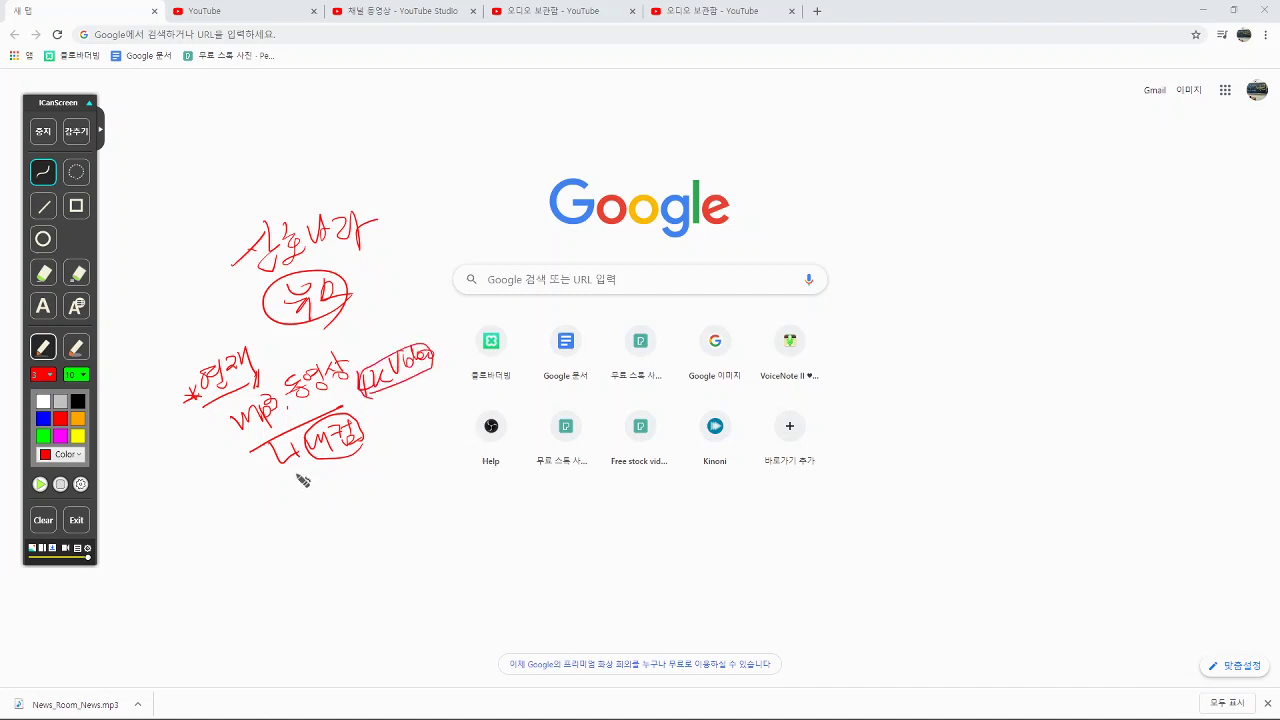
left_click_drag(207, 434, 209, 455)
left_click(220, 450)
Handwrite list item 2 in red: underlined "효과음악, 음원" with "다운" beneath it
left_click_drag(238, 541, 268, 550)
mouse_move(308, 494)
left_mouse_down()
mouse_move(342, 506)
mouse_move(434, 458)
mouse_move(444, 472)
mouse_move(452, 452)
mouse_move(465, 466)
left_mouse_up()
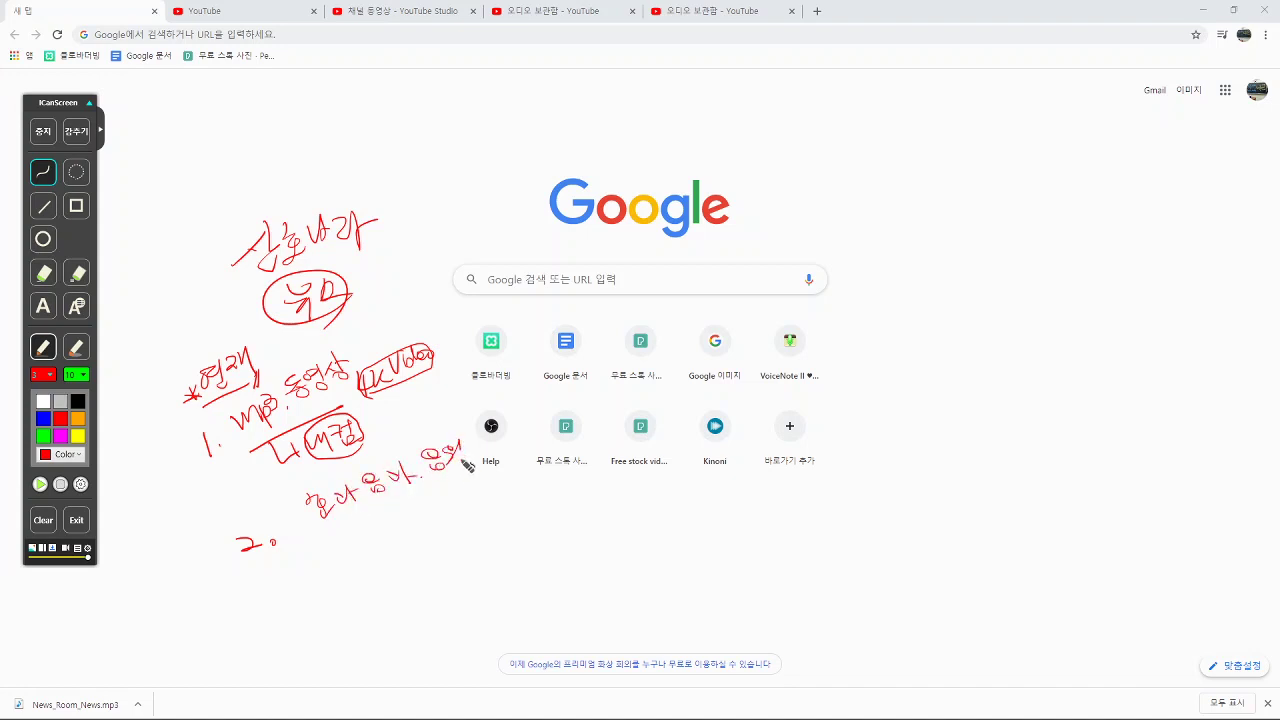
left_click_drag(322, 518, 469, 471)
left_click_drag(328, 540, 329, 542)
mouse_move(339, 528)
left_mouse_down()
mouse_move(342, 552)
mouse_move(384, 548)
left_mouse_up()
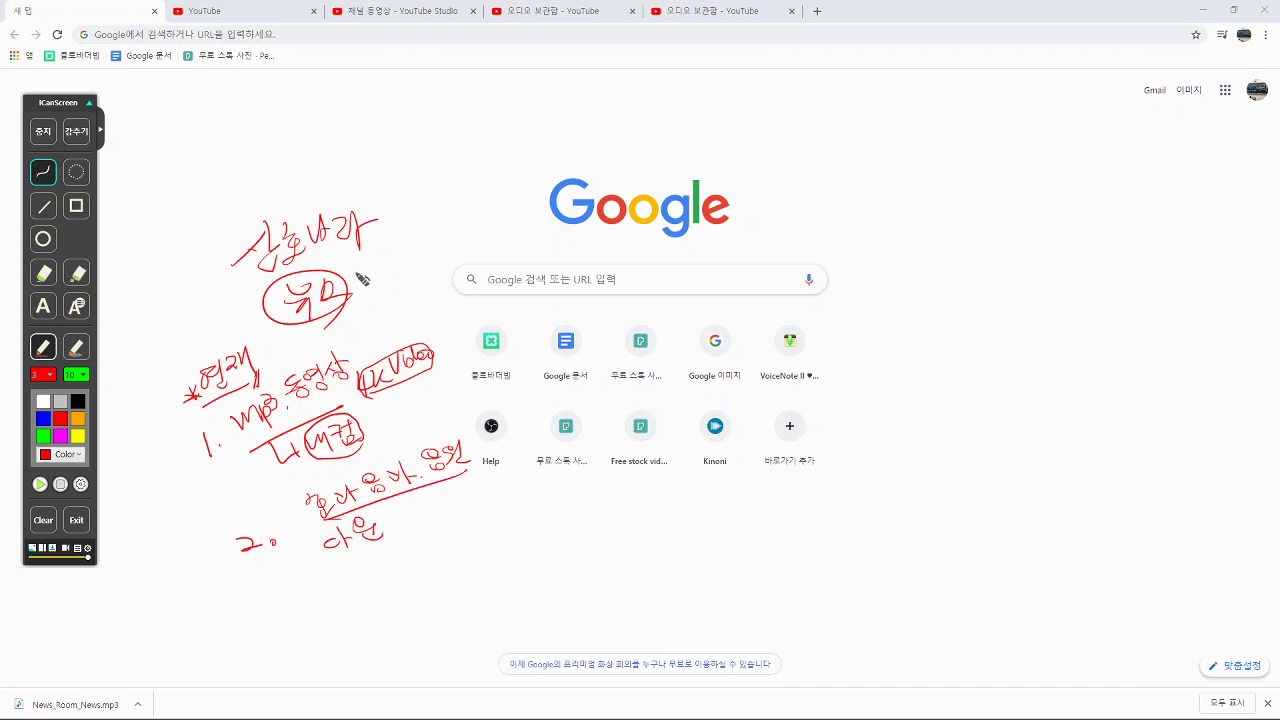
Add "(무료)" beside the title and item 2, underline item 2's lower line, and write a circled "상업" after it
mouse_move(376, 259)
left_mouse_down()
mouse_move(368, 290)
mouse_move(412, 262)
mouse_move(405, 285)
mouse_move(449, 250)
mouse_move(458, 290)
left_mouse_up()
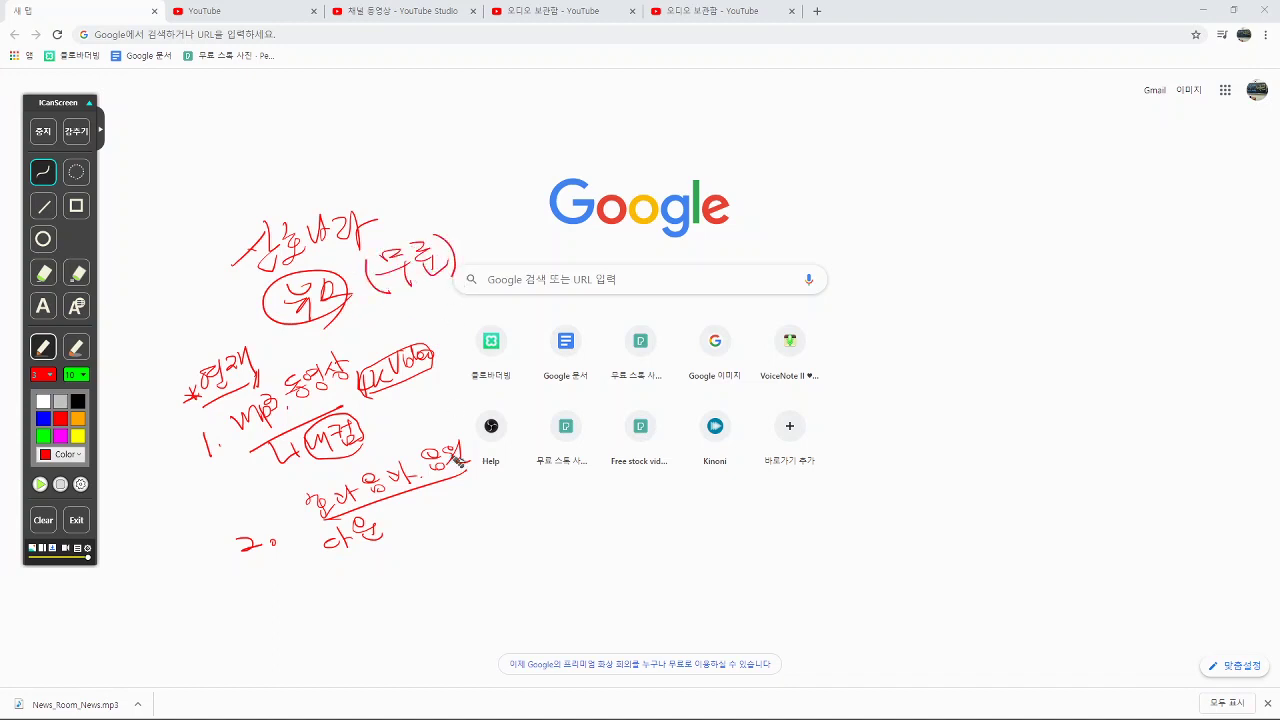
mouse_move(407, 505)
left_mouse_down()
mouse_move(409, 525)
mouse_move(448, 510)
mouse_move(458, 490)
mouse_move(480, 508)
left_mouse_up()
left_click_drag(330, 553, 466, 514)
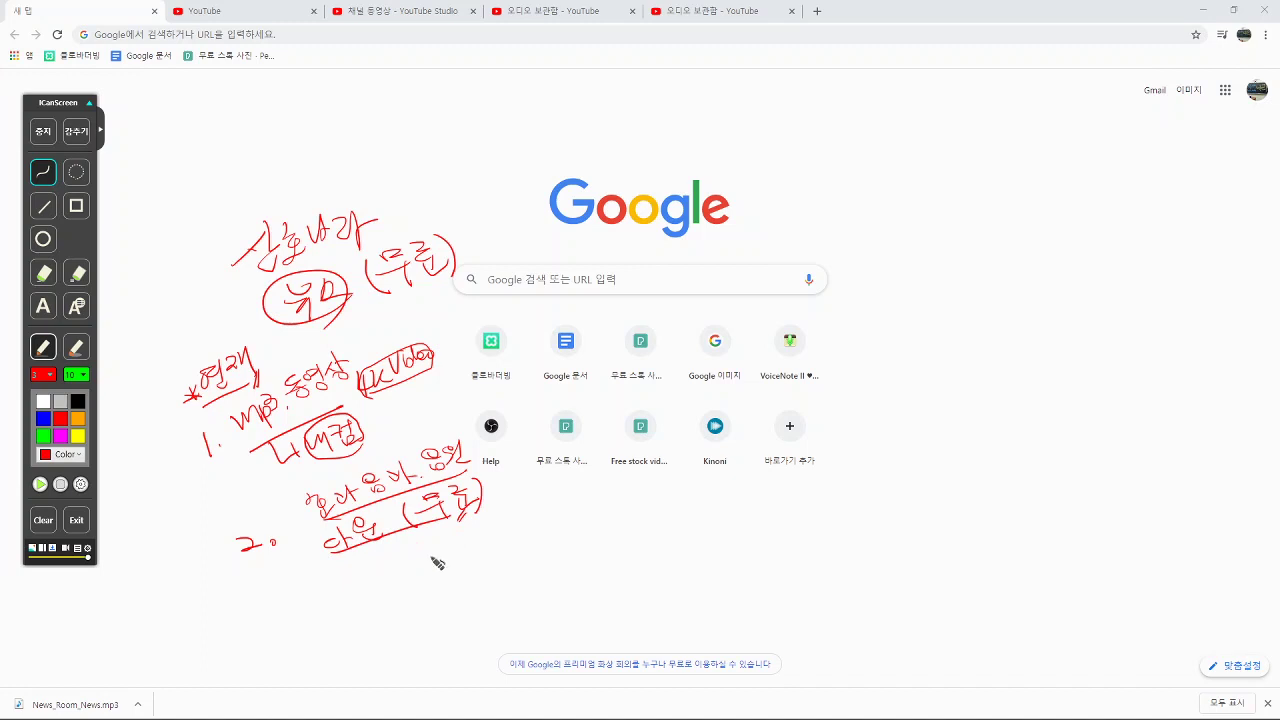
mouse_move(510, 500)
left_mouse_down()
mouse_move(572, 524)
mouse_move(575, 505)
left_mouse_up()
left_click_drag(574, 519, 580, 507)
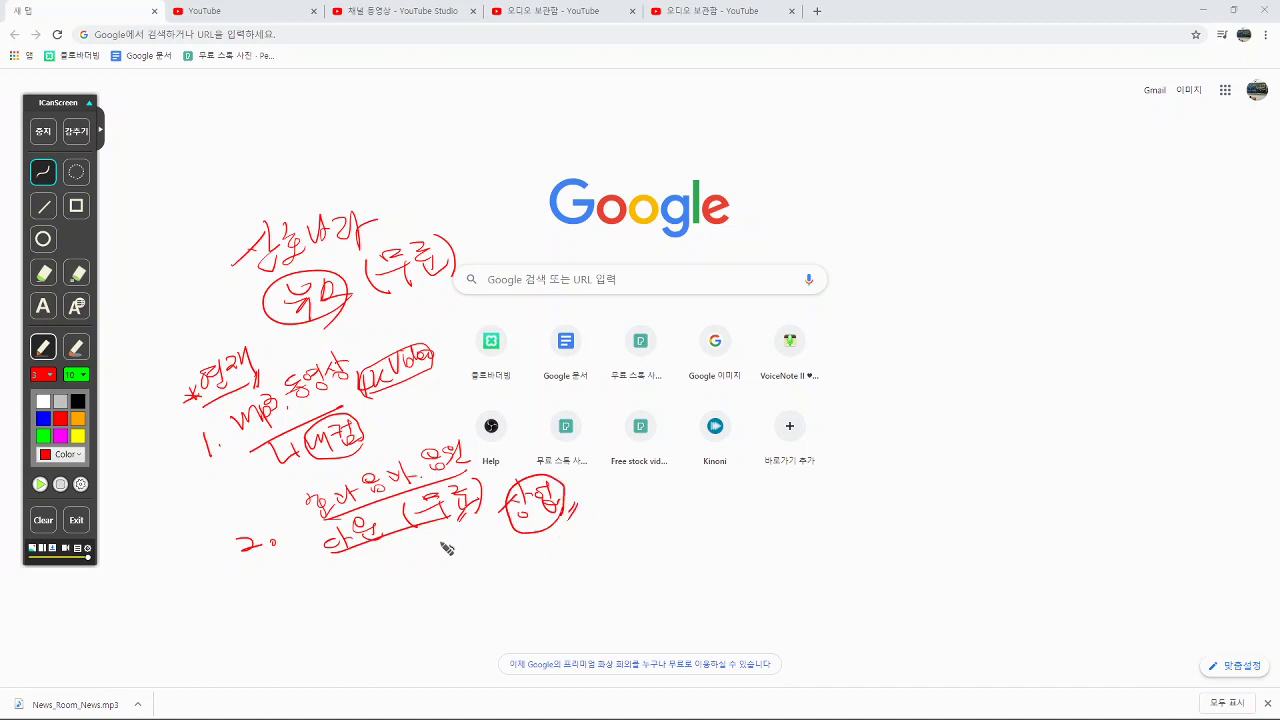
Handwrite list item 3 in red: underlined "동영상, 이미지" followed by a circled "무료"
left_click_drag(275, 605, 287, 616)
left_click(302, 613)
mouse_move(332, 590)
left_mouse_down()
mouse_move(354, 601)
mouse_move(405, 591)
mouse_move(420, 561)
left_mouse_up()
left_click_drag(430, 555, 431, 572)
left_click_drag(352, 617, 460, 568)
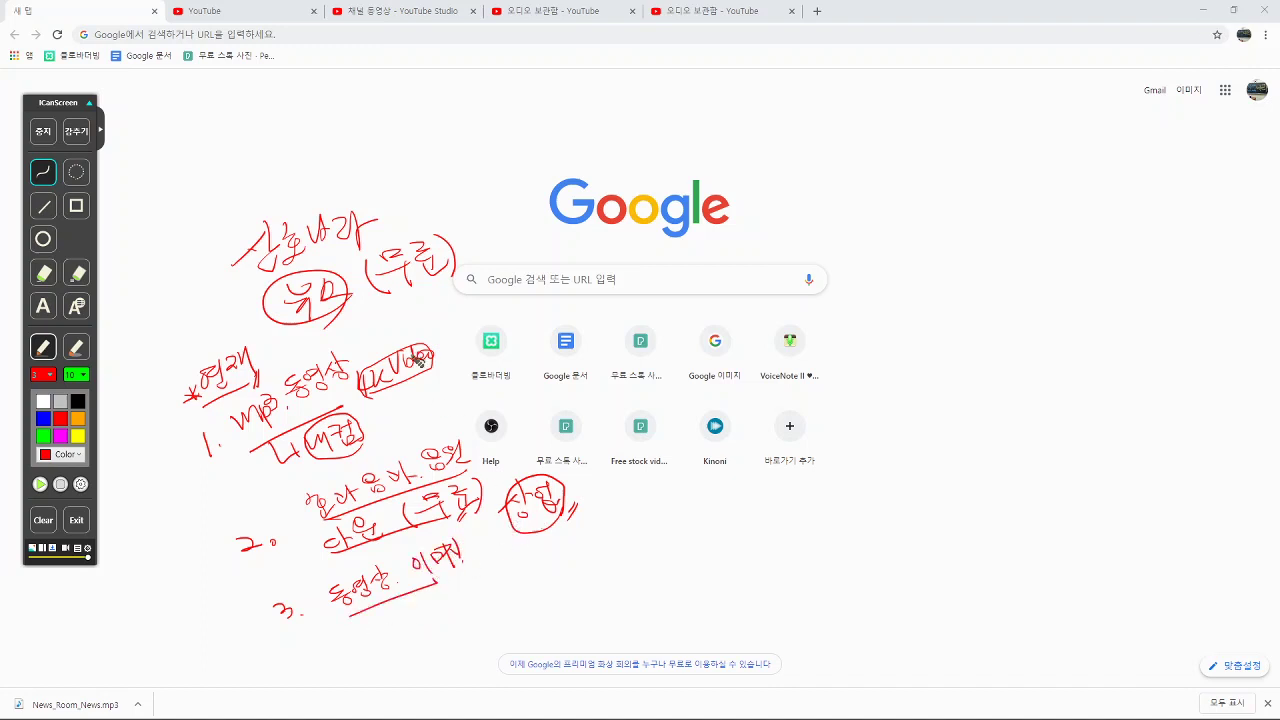
mouse_move(340, 617)
left_mouse_down()
mouse_move(504, 557)
mouse_move(538, 578)
mouse_move(468, 568)
mouse_move(530, 573)
left_mouse_up()
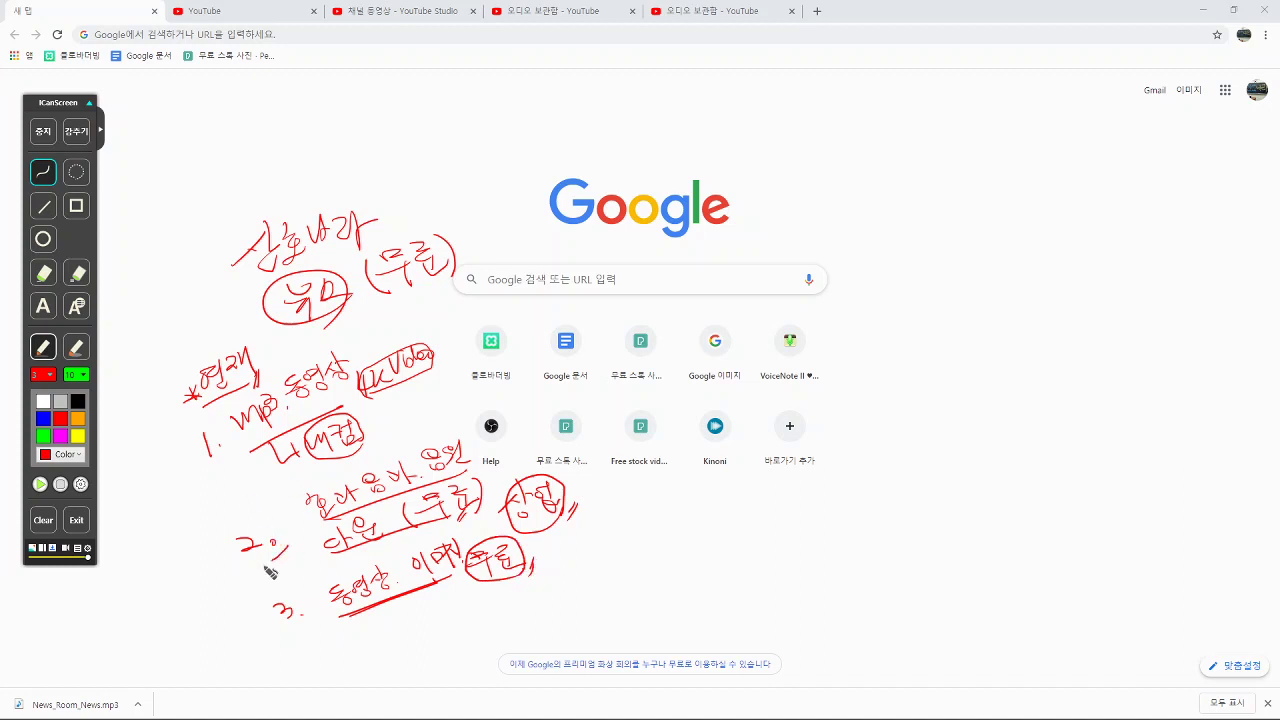
Emphasize list item 2 with a circle around its number and a wavy line beneath, and leave drawing mode
mouse_move(272, 566)
left_mouse_down()
mouse_move(240, 524)
mouse_move(290, 548)
mouse_move(278, 566)
mouse_move(314, 562)
left_mouse_up()
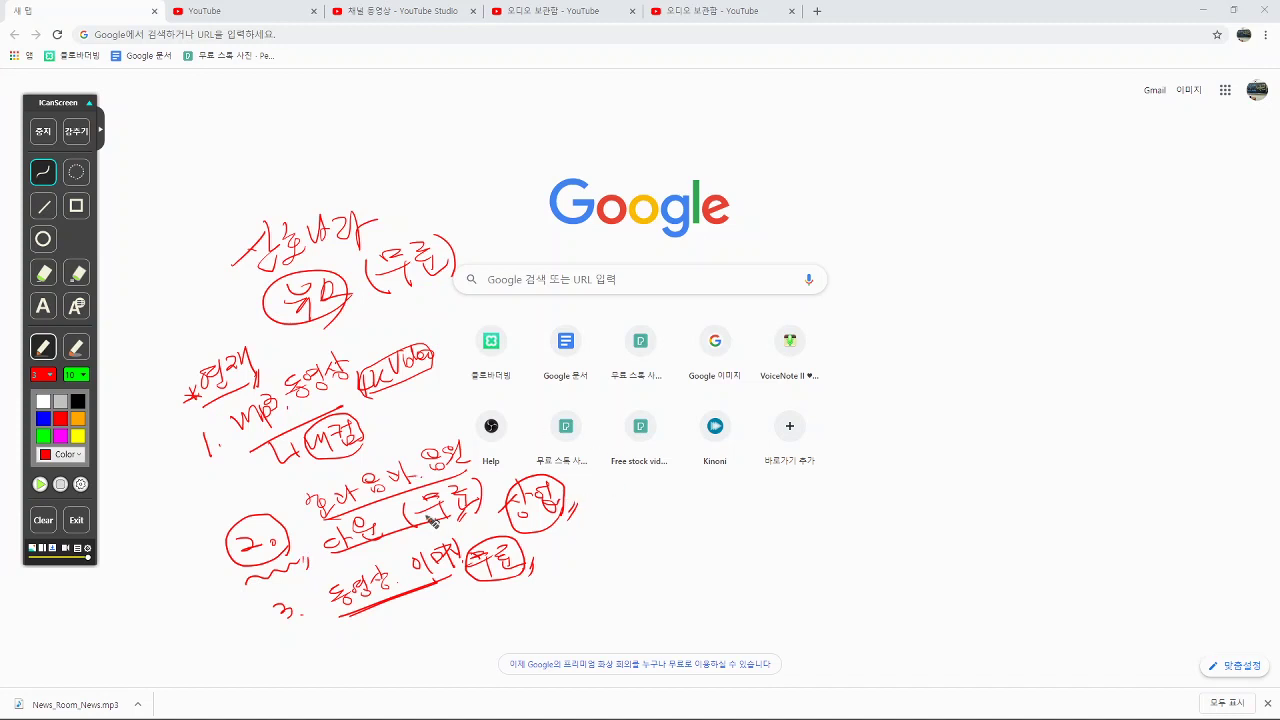
left_click_drag(208, 547, 302, 515)
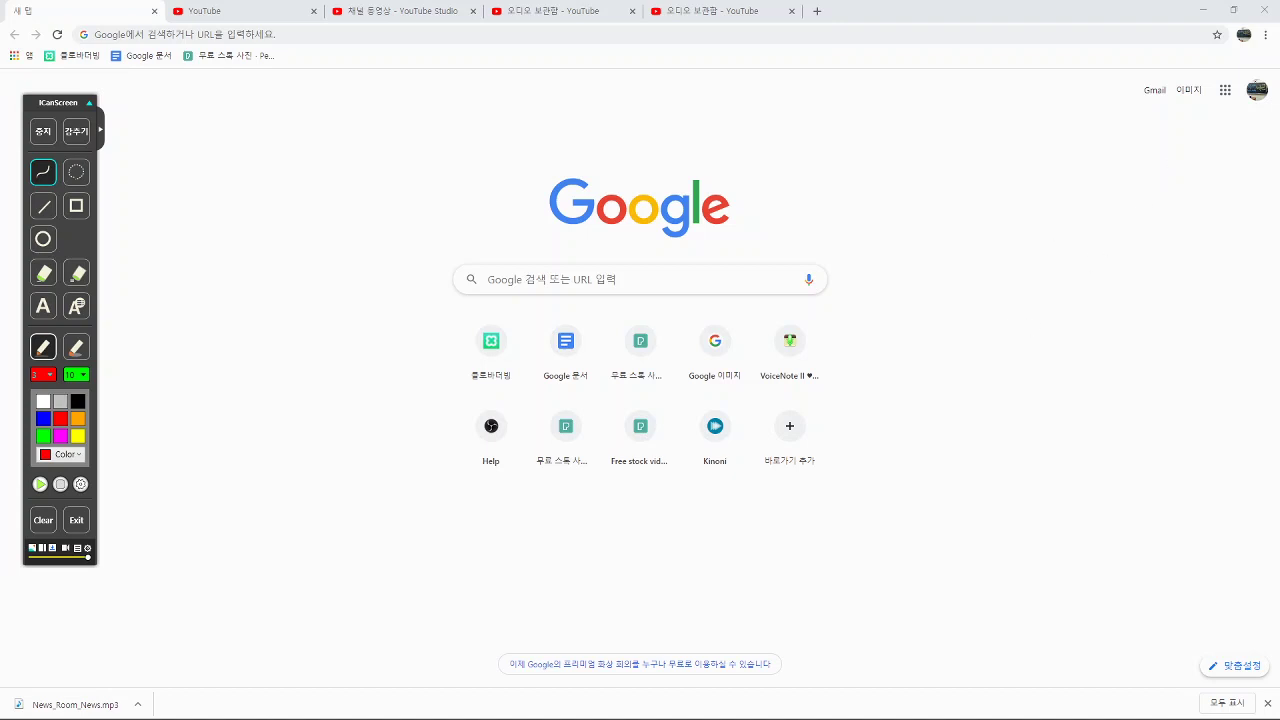
key("Escape")
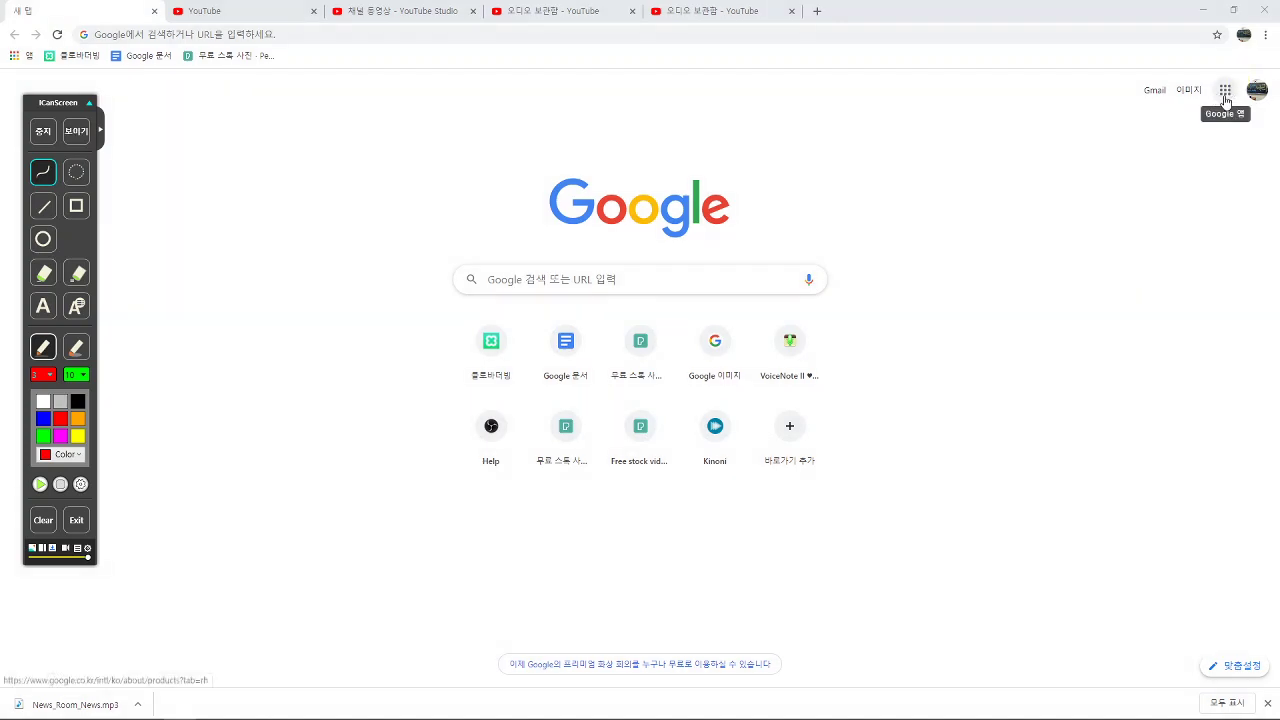
Go from the Google start page to the YouTube home page
left_click(1228, 90)
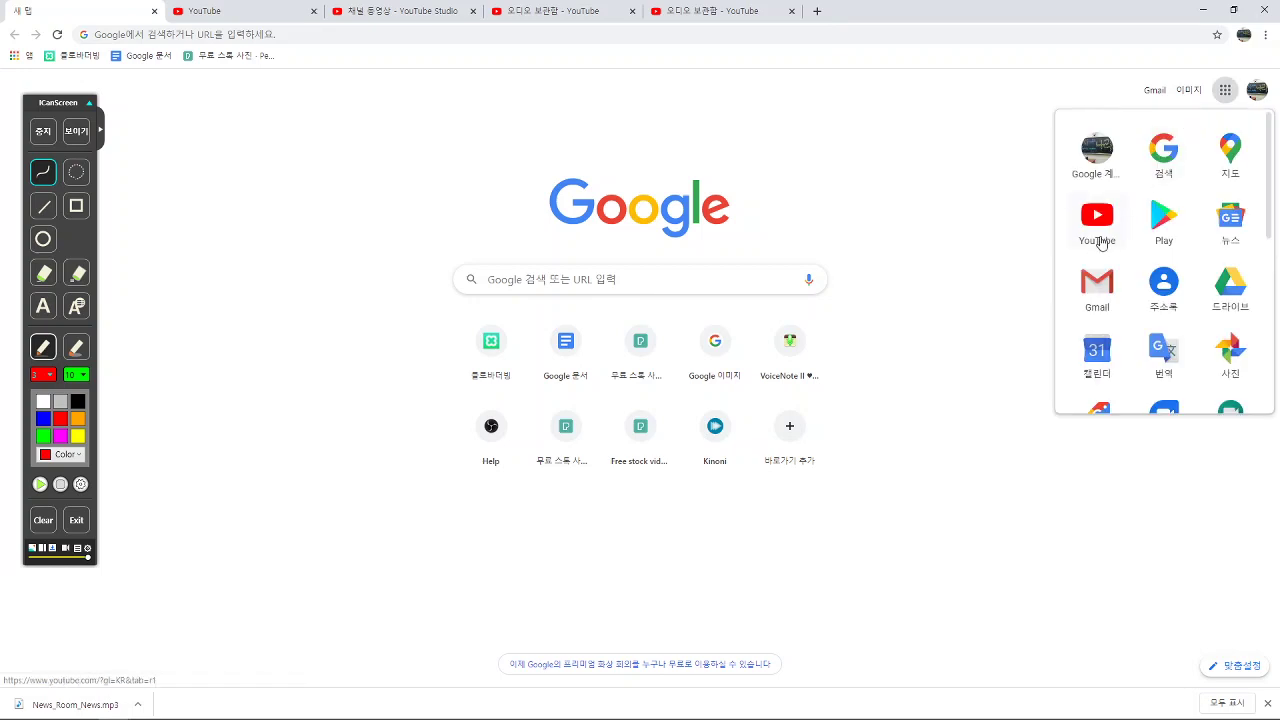
left_click(1098, 238)
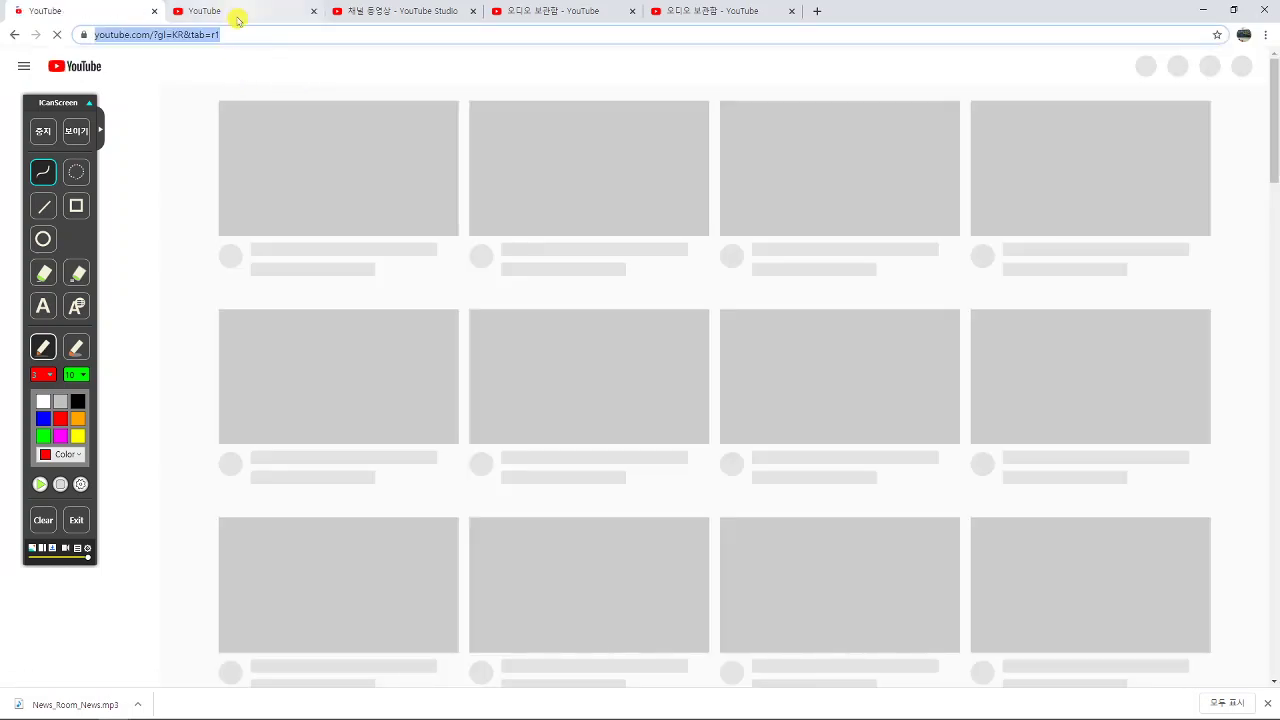
left_click(226, 15)
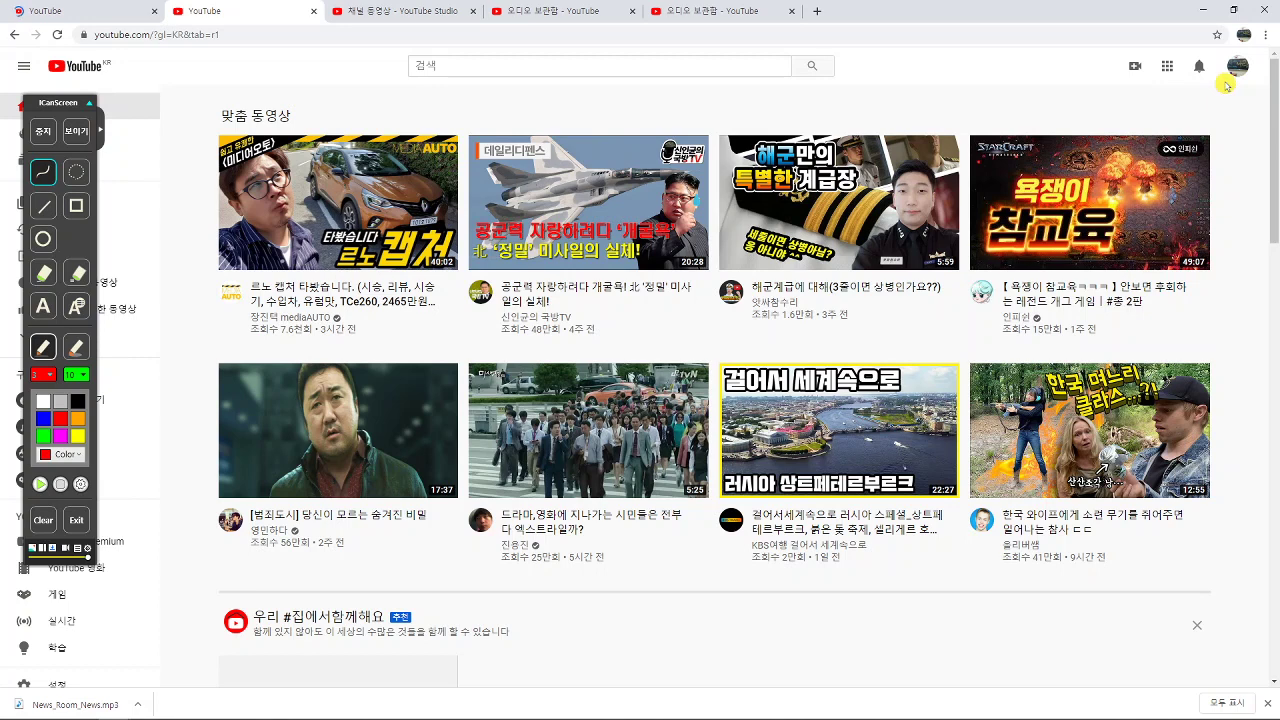
Mark the YouTube account picture with the red pen and open the account menu
key("ctrl+shift+d")
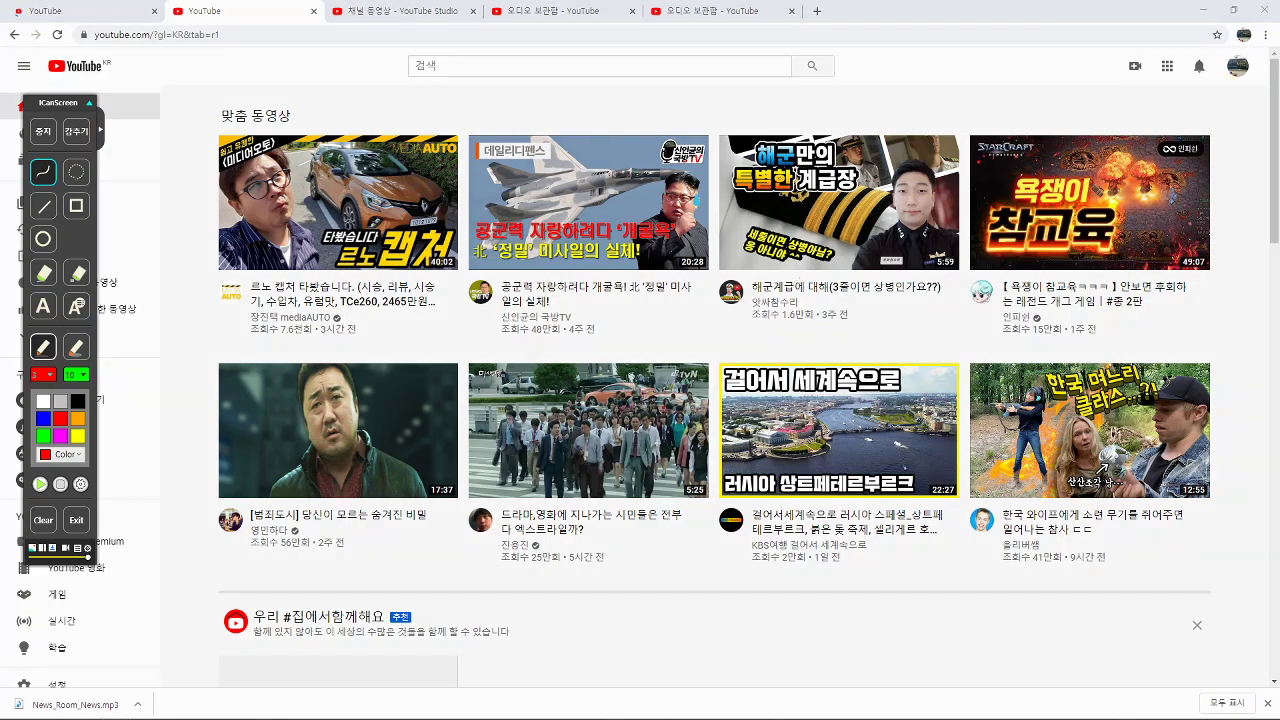
mouse_move(1237, 119)
left_mouse_down()
mouse_move(1245, 55)
mouse_move(1258, 92)
mouse_move(1232, 108)
left_mouse_up()
key("ctrl+shift+d")
left_click(1238, 70)
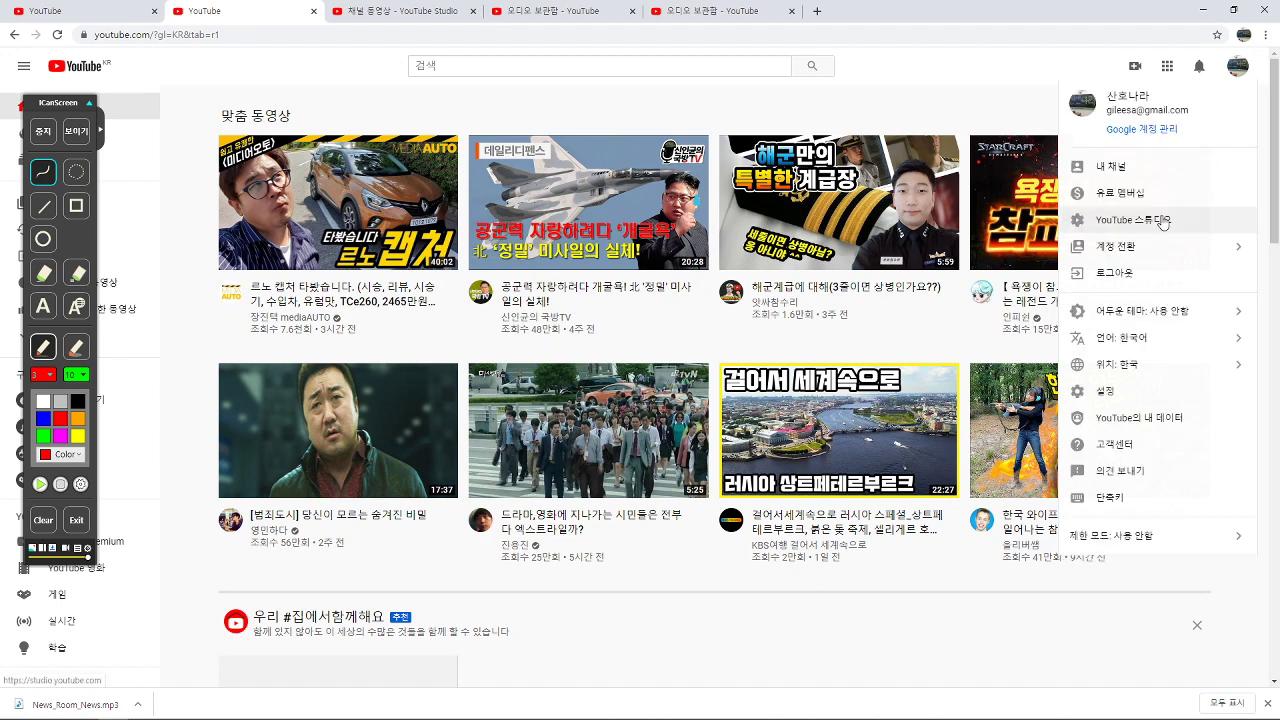
Circle "YouTube 스튜디오" in the account menu with the red pen and open YouTube Studio
key("ctrl+shift+d")
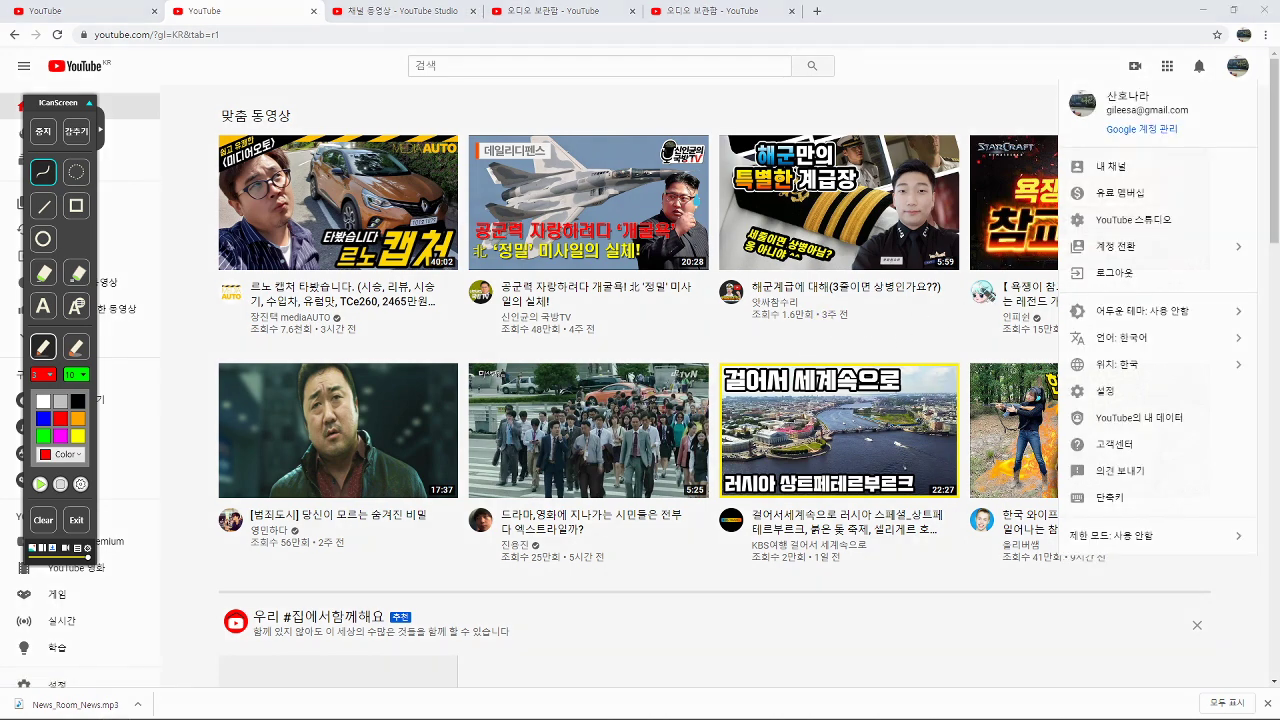
mouse_move(1077, 228)
left_mouse_down()
mouse_move(1190, 228)
mouse_move(1135, 208)
mouse_move(1077, 214)
mouse_move(1068, 235)
mouse_move(1196, 232)
mouse_move(1182, 258)
left_mouse_up()
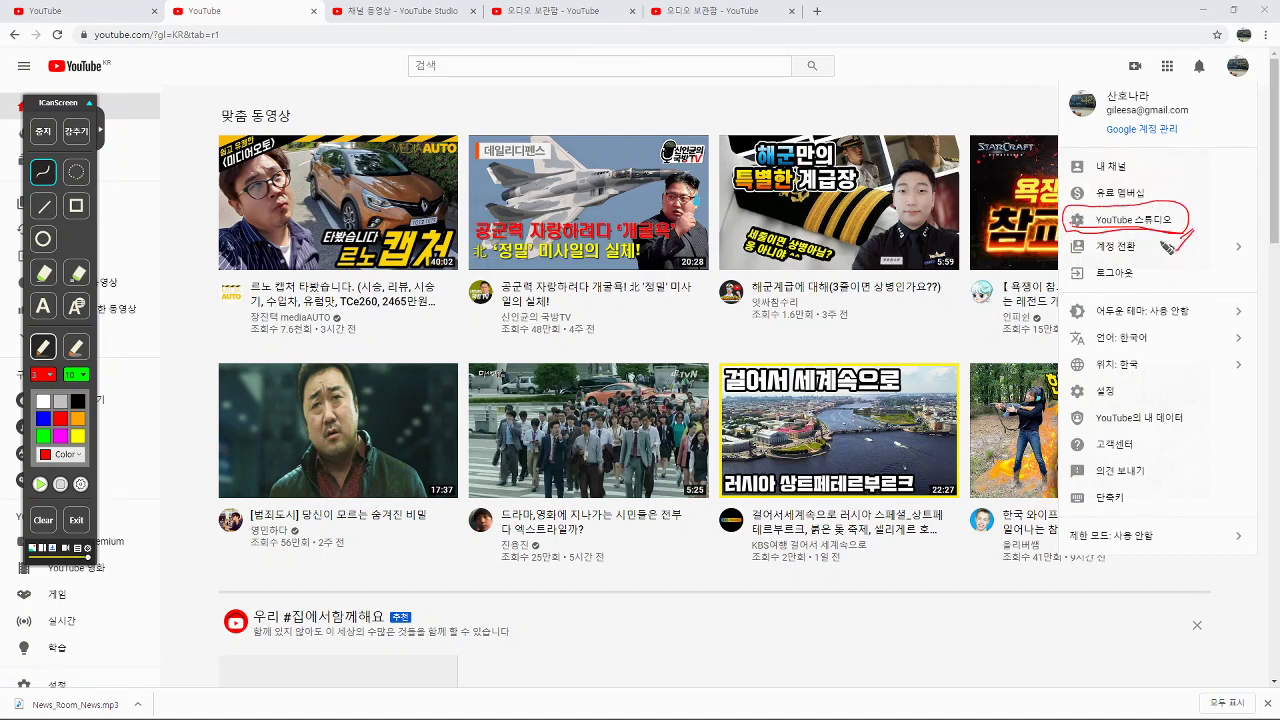
left_click(1153, 228)
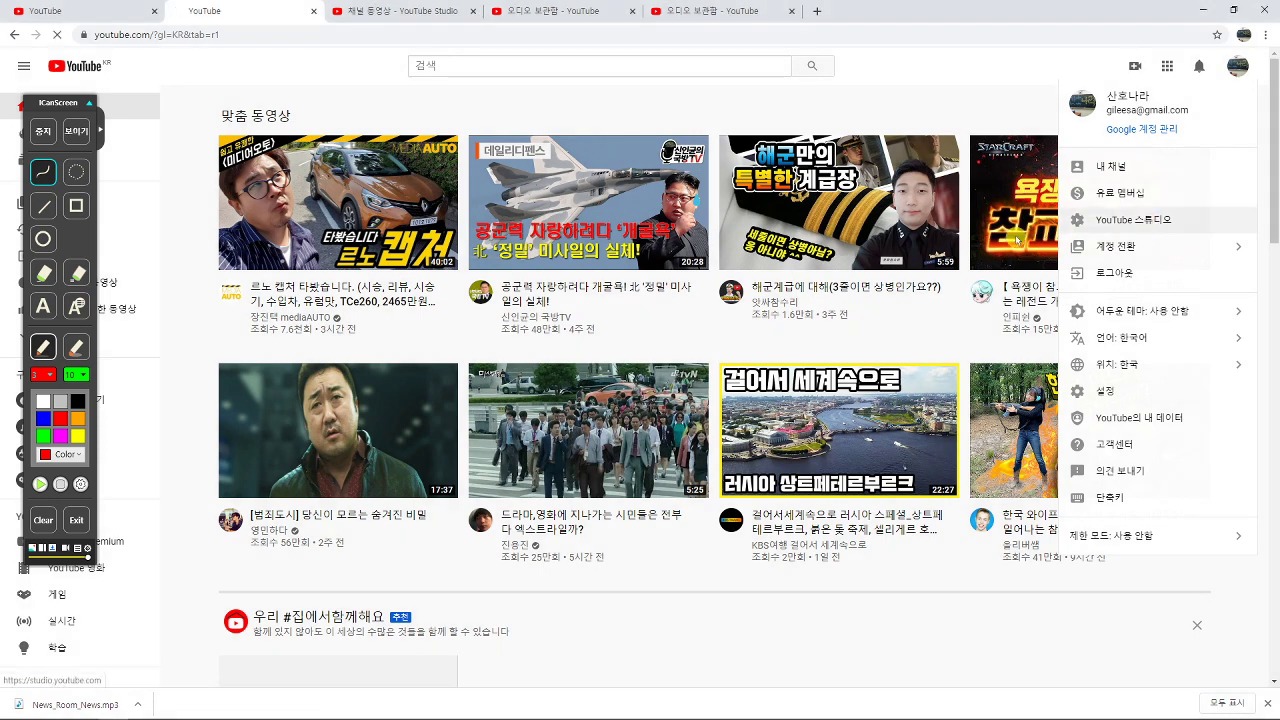
Collapse the ICanScreen annotation toolbar to its compact form and move it slightly to the right
left_click(77, 131)
left_click(86, 110)
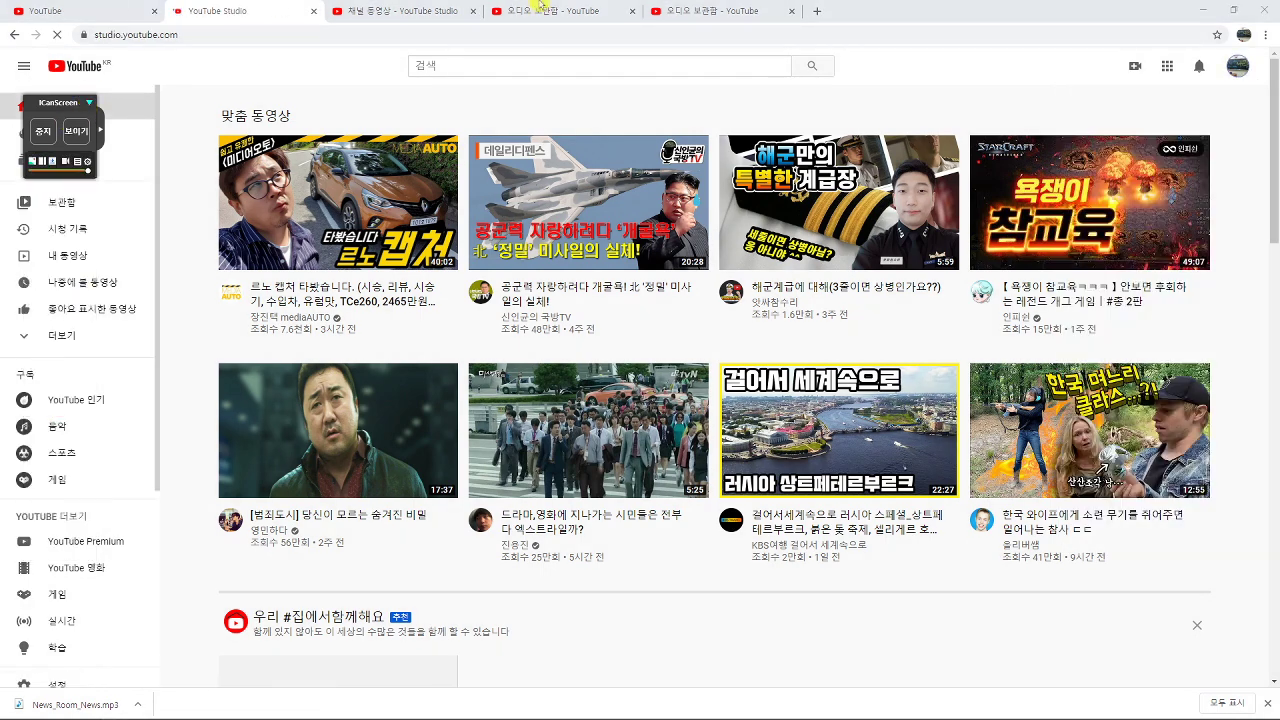
left_click_drag(77, 110, 135, 114)
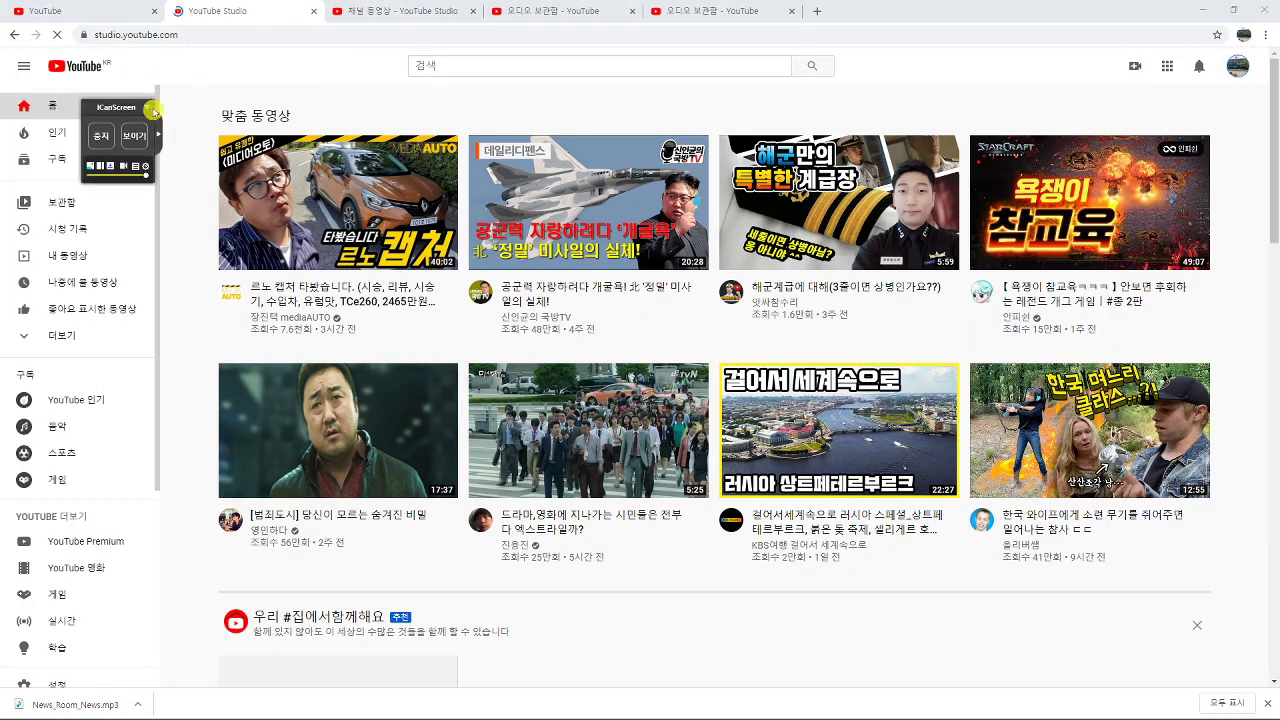
left_click(399, 12)
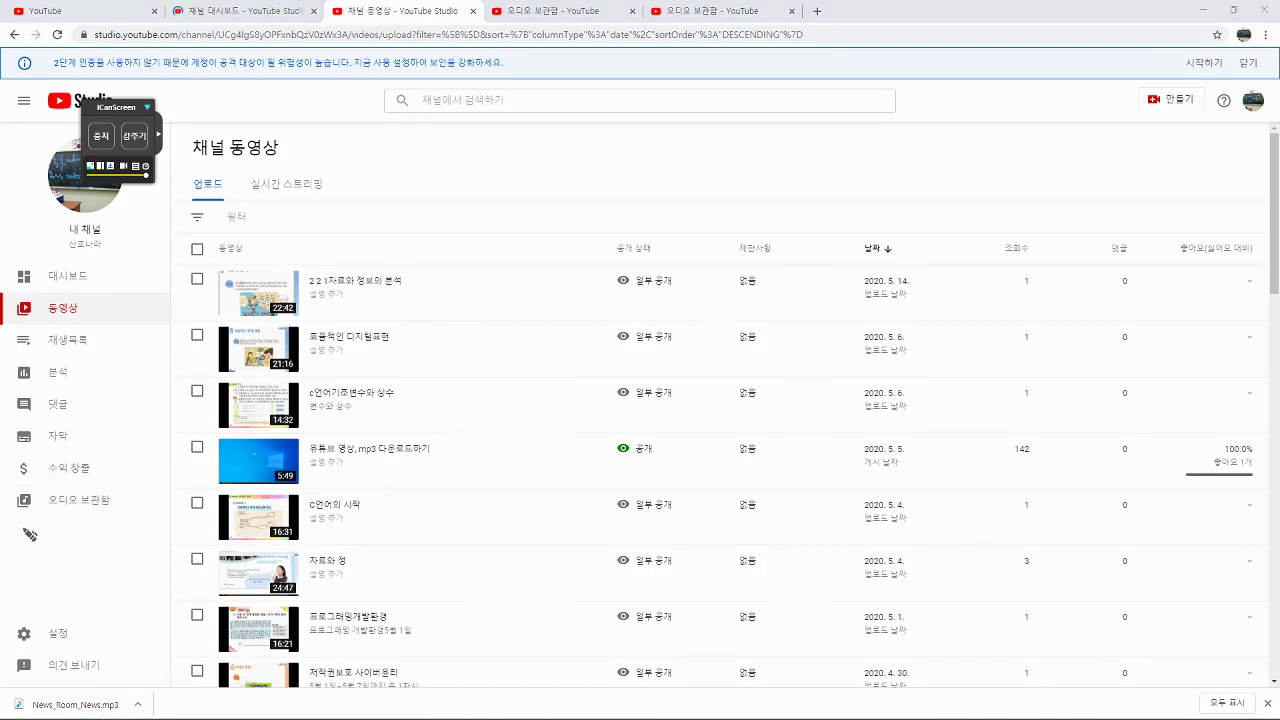
mouse_move(22, 516)
left_mouse_down()
mouse_move(100, 516)
mouse_move(104, 505)
mouse_move(52, 495)
mouse_move(18, 510)
mouse_move(70, 525)
mouse_move(118, 510)
left_mouse_up()
mouse_move(55, 519)
left_mouse_down()
mouse_move(122, 500)
mouse_move(127, 526)
left_mouse_up()
key("Escape")
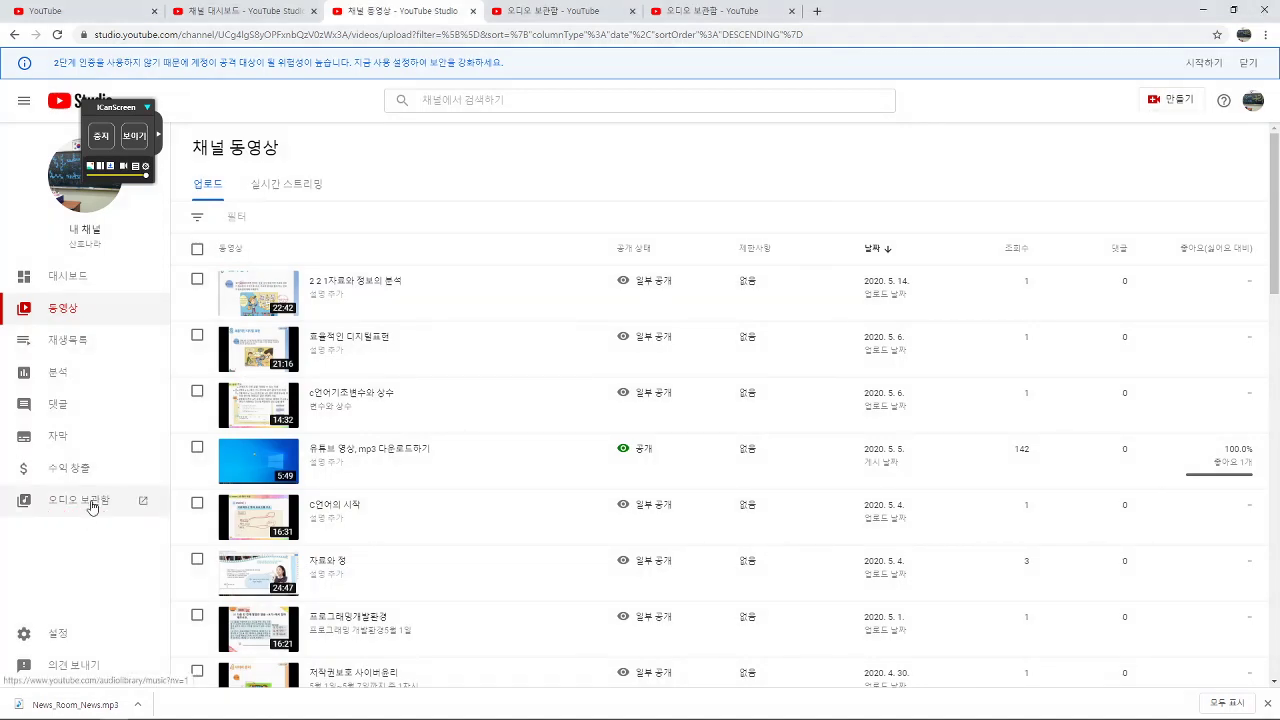
left_click(91, 504)
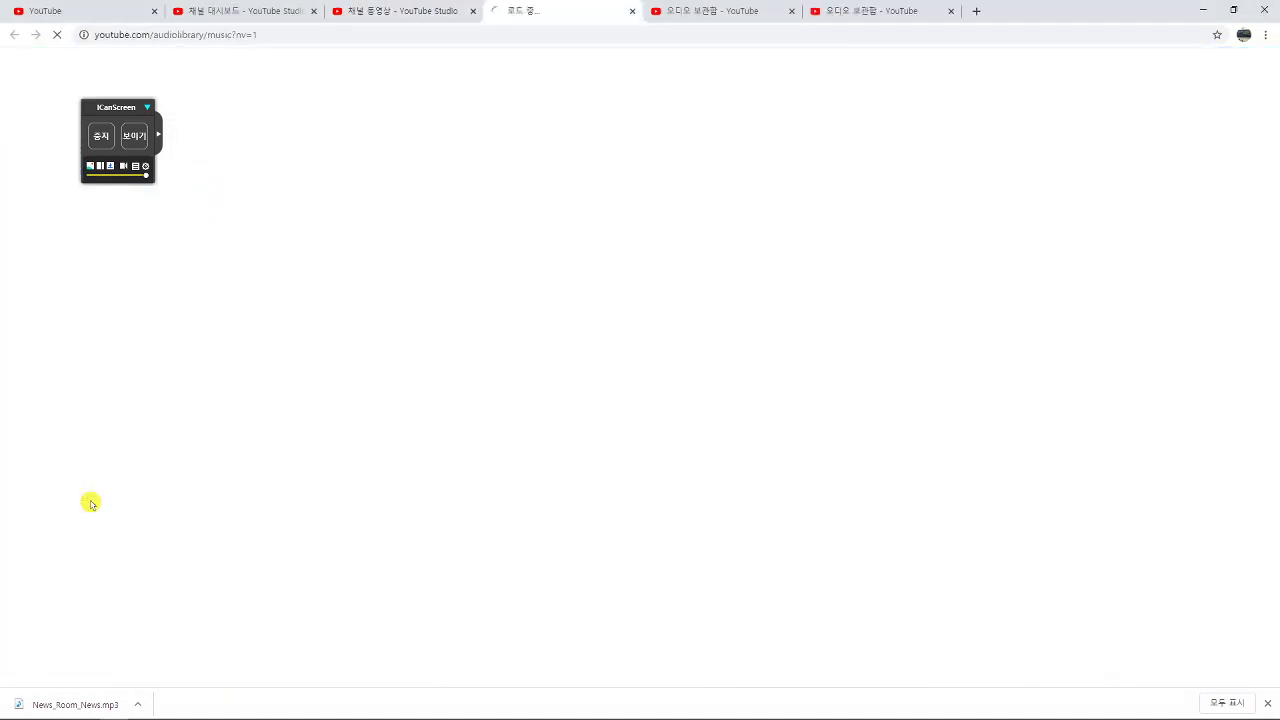
left_click(712, 13)
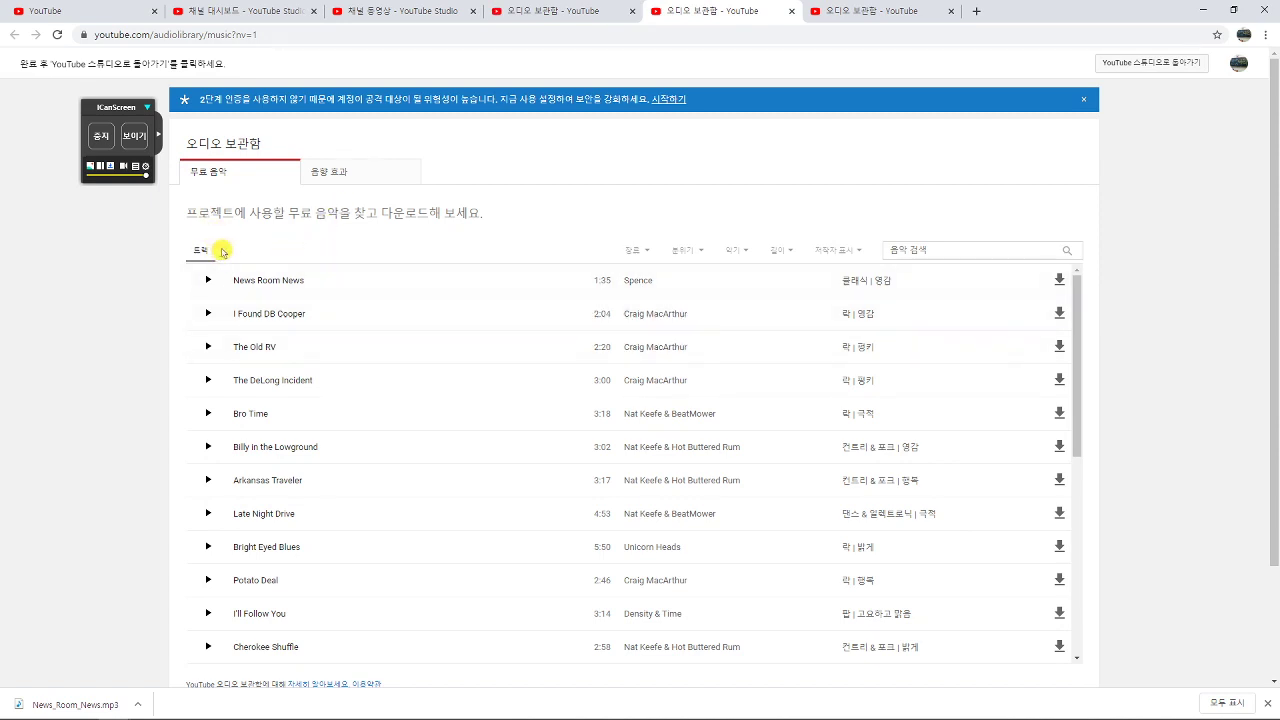
Underline the free music introduction sentence in red and circle "무료 음악" in it
key("F2")
mouse_move(192, 226)
left_mouse_down()
mouse_move(305, 228)
mouse_move(332, 198)
mouse_move(337, 231)
mouse_move(488, 222)
left_mouse_up()
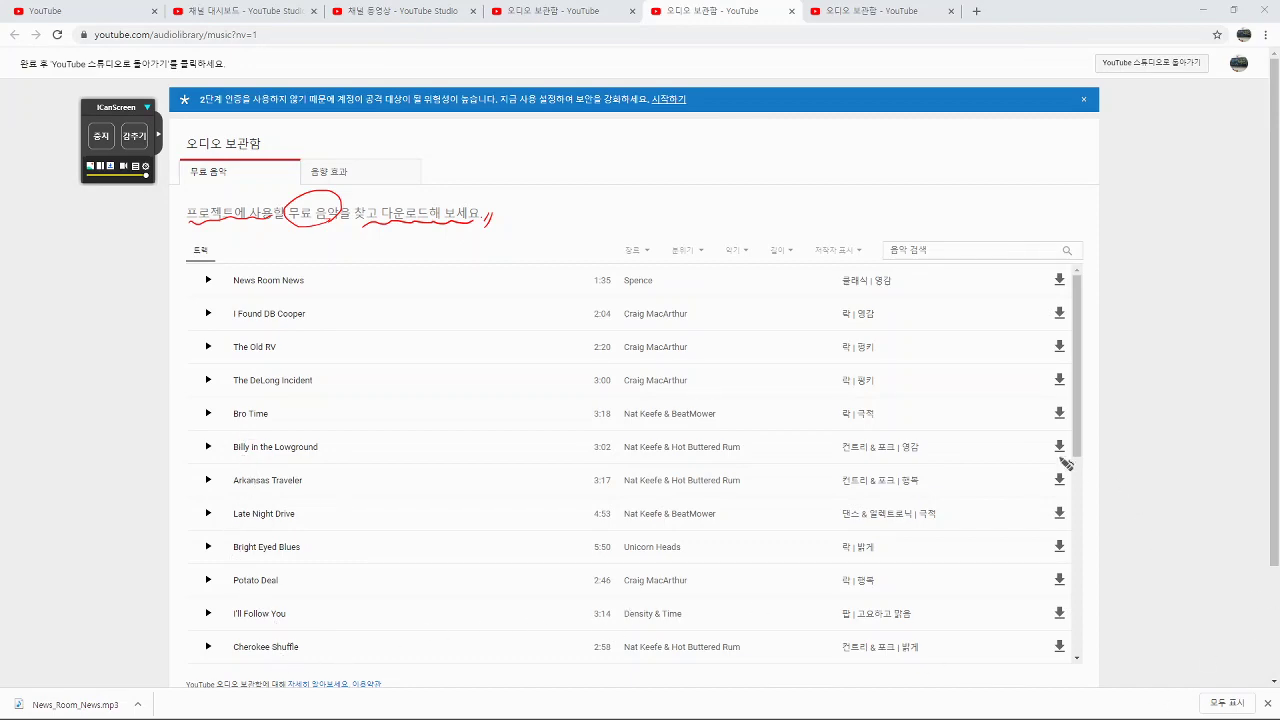
key("Escape")
Erase the red pen marks from the audio library page and return to normal pointer control
left_click_drag(1076, 443, 1088, 645)
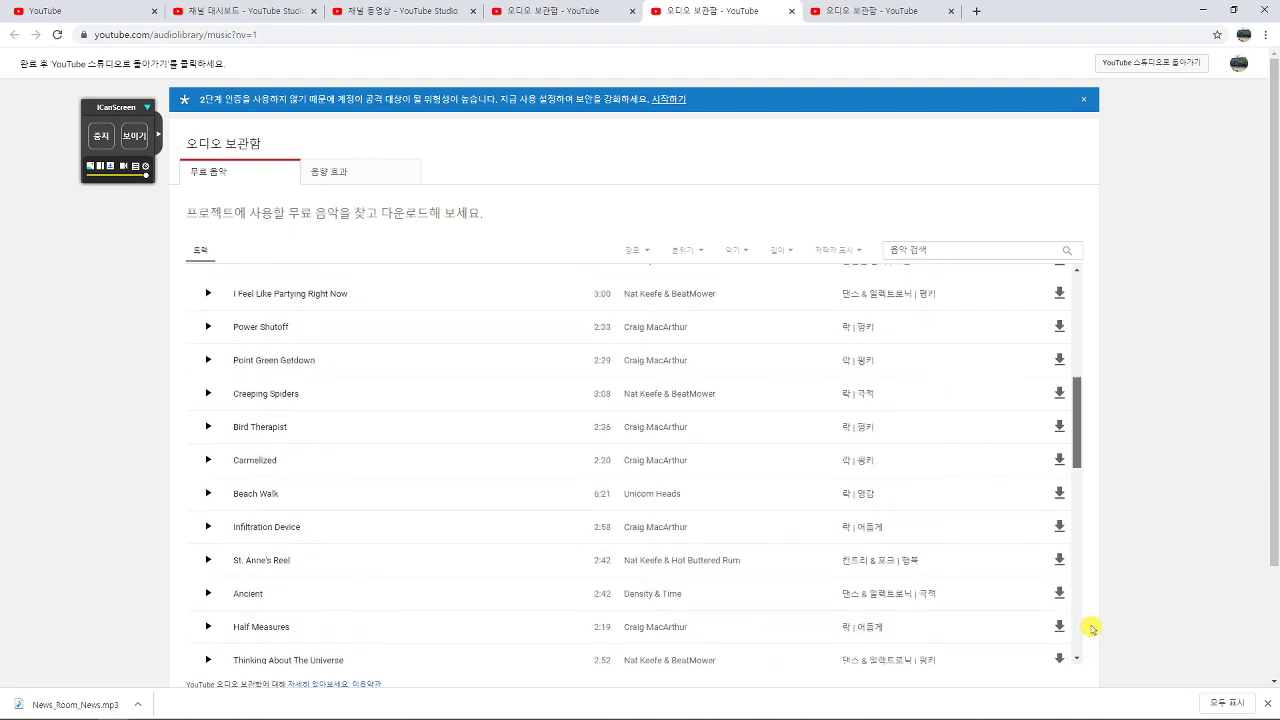
left_click_drag(1082, 468, 1074, 271)
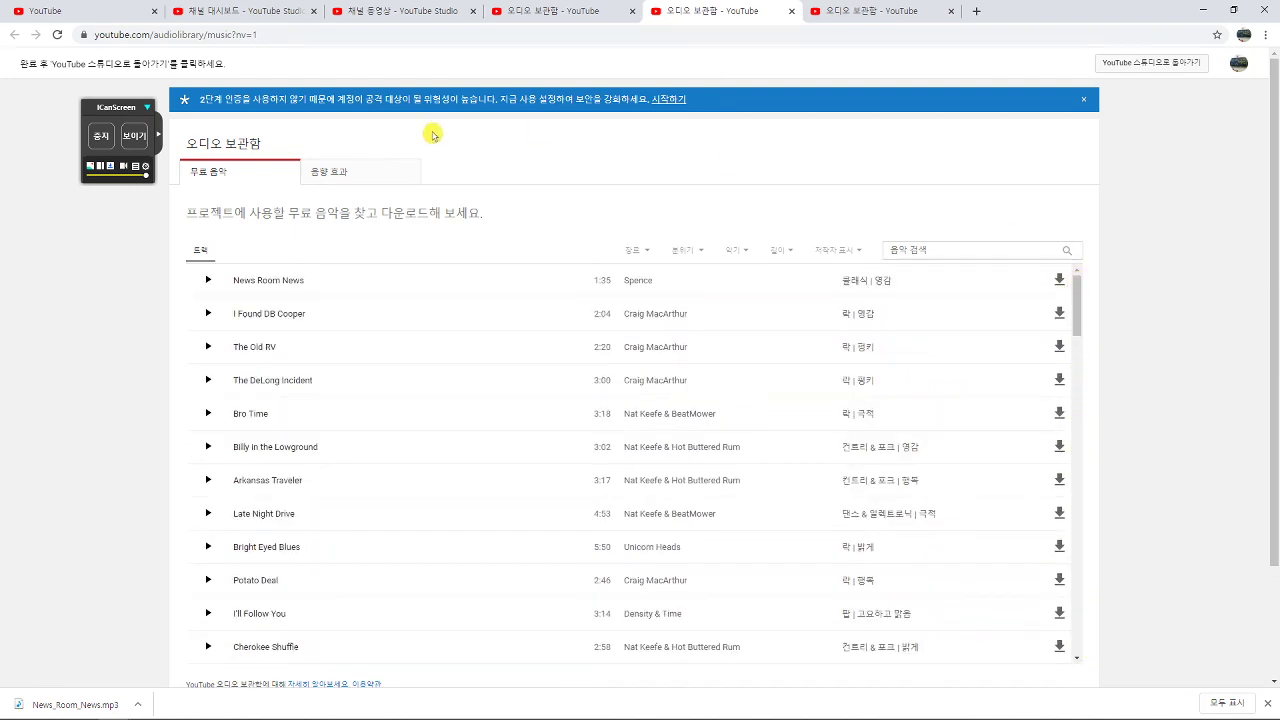
key("F8")
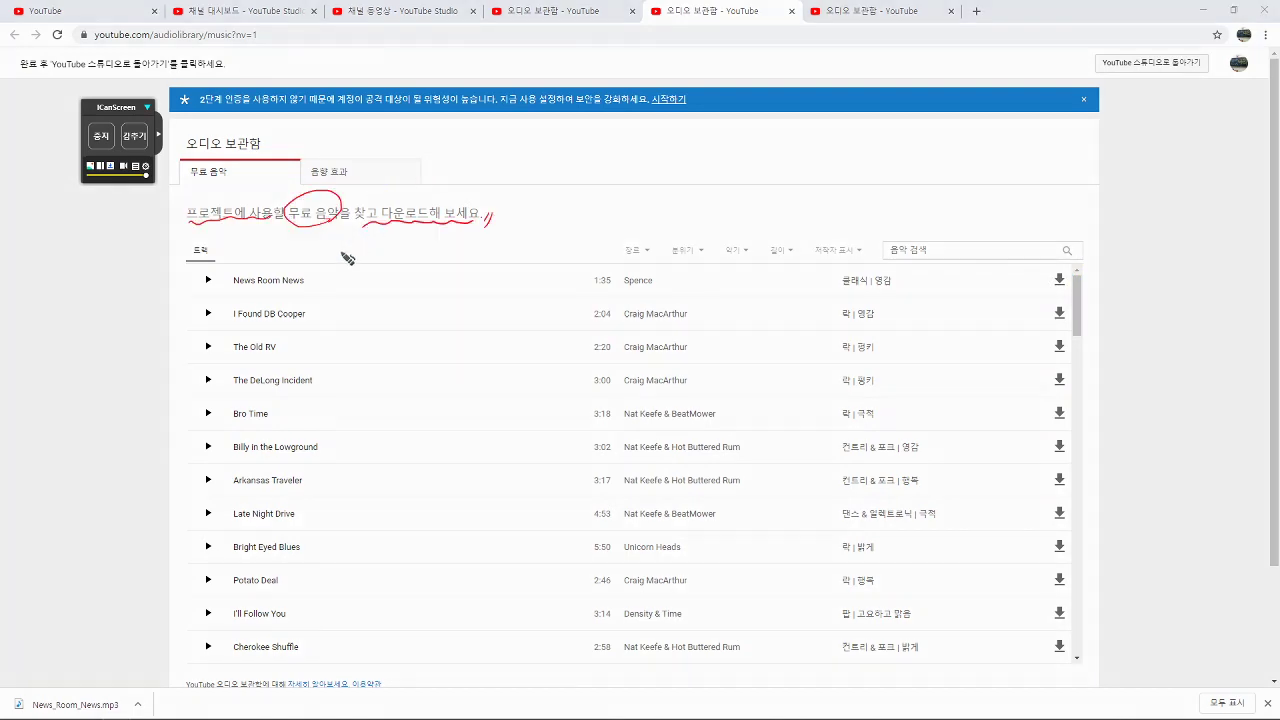
key("Delete")
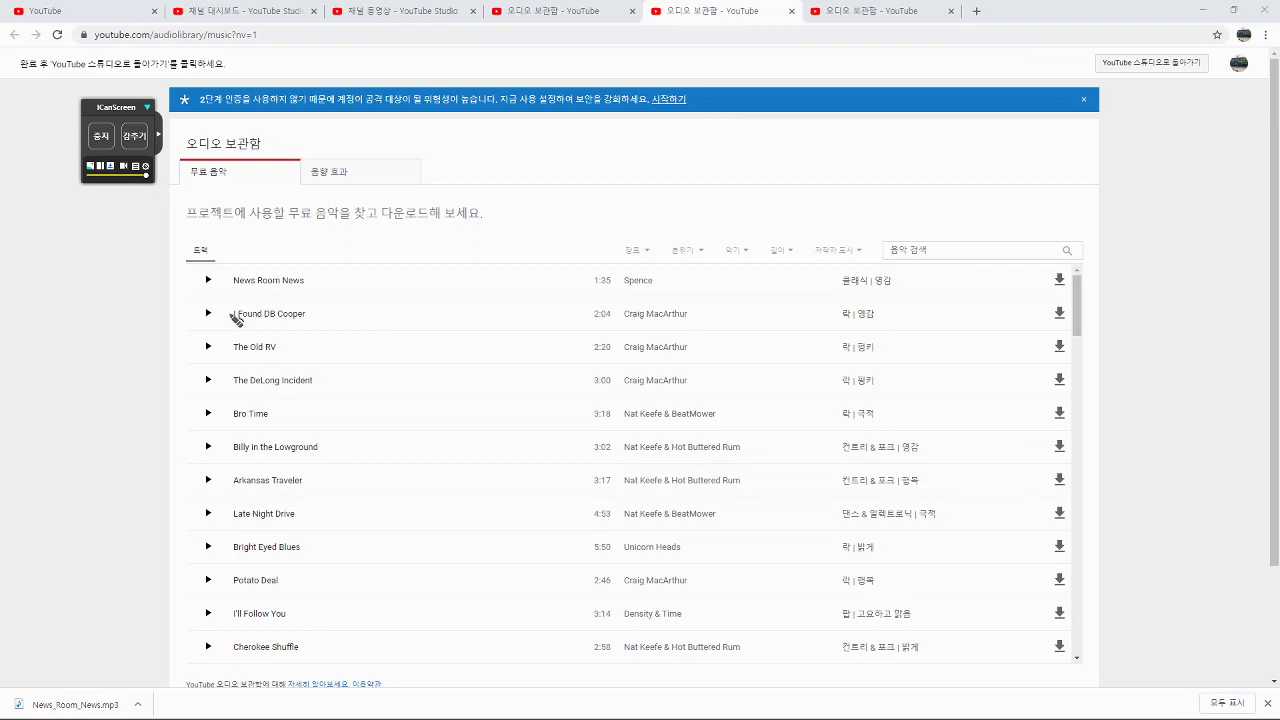
key("F8")
Play the track "News Room News" and outline its free-use notice with the red pen
left_click(208, 281)
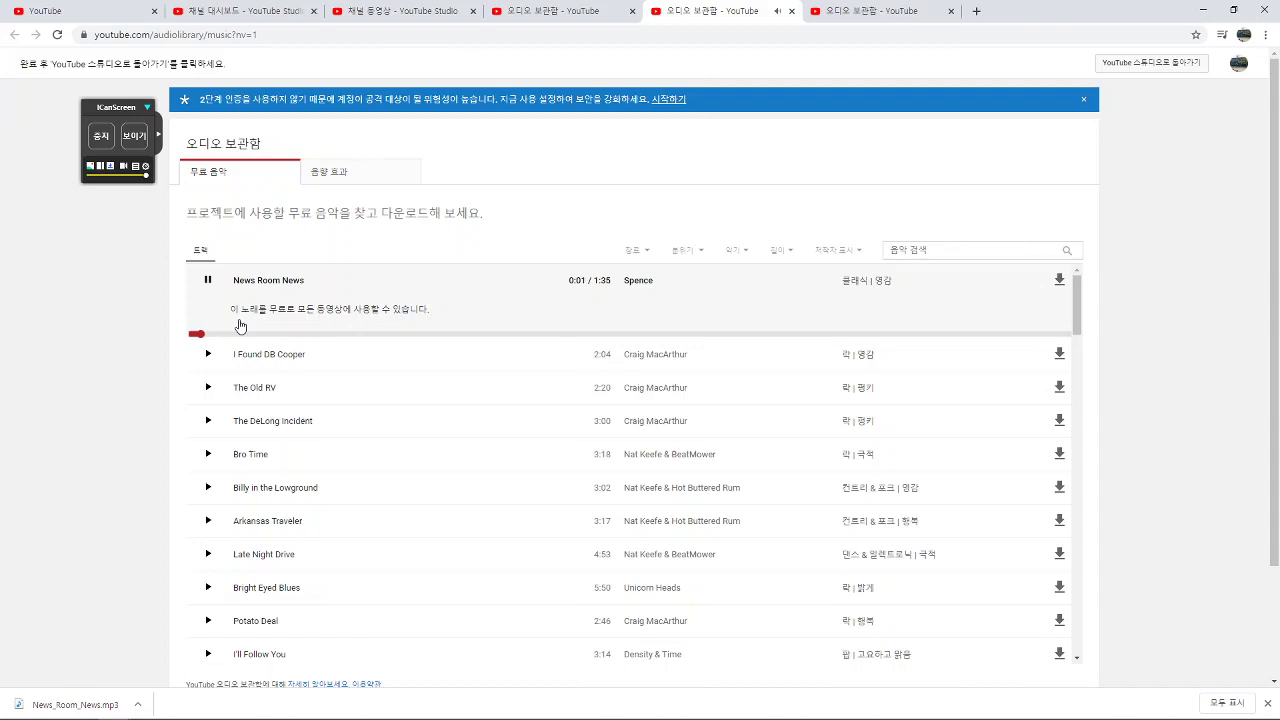
key("F8")
mouse_move(231, 318)
left_mouse_down()
mouse_move(411, 334)
mouse_move(430, 290)
mouse_move(240, 296)
mouse_move(244, 336)
mouse_move(246, 306)
left_mouse_up()
left_click_drag(456, 333, 457, 329)
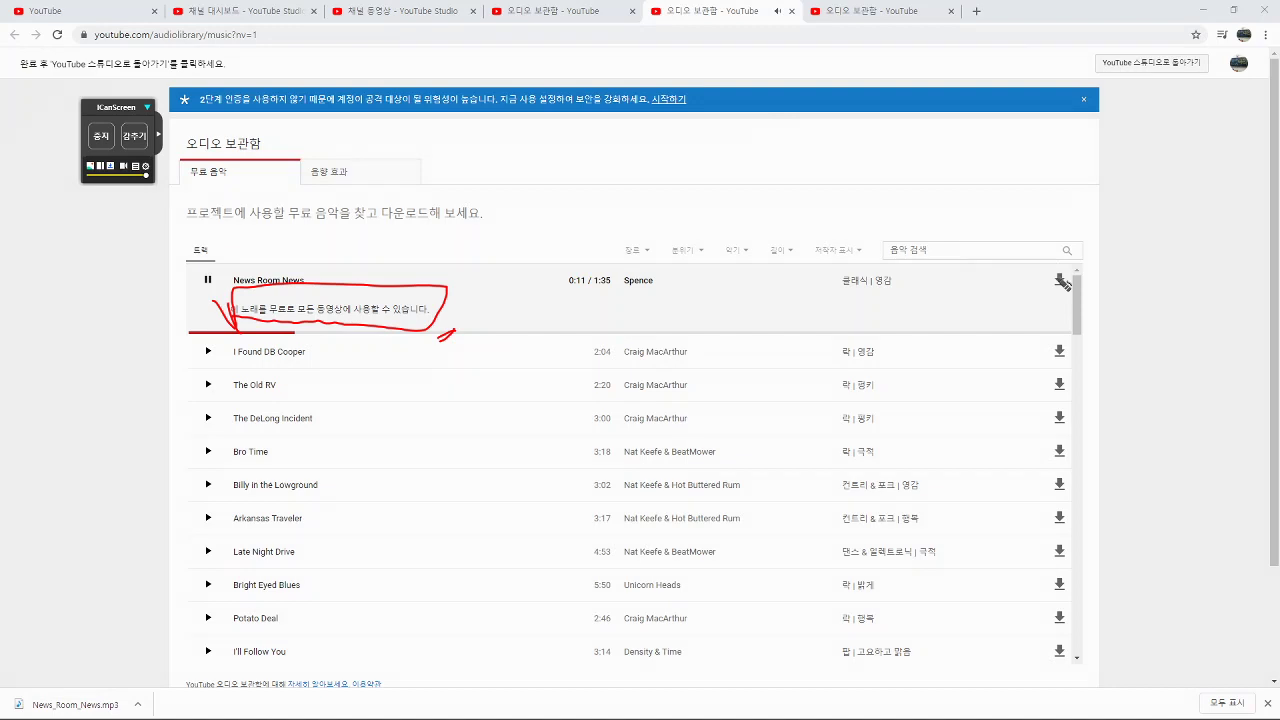
Erase the red pen marks and preview the track "Bright Eyed Blues", stopping its playback after listening
key("Escape")
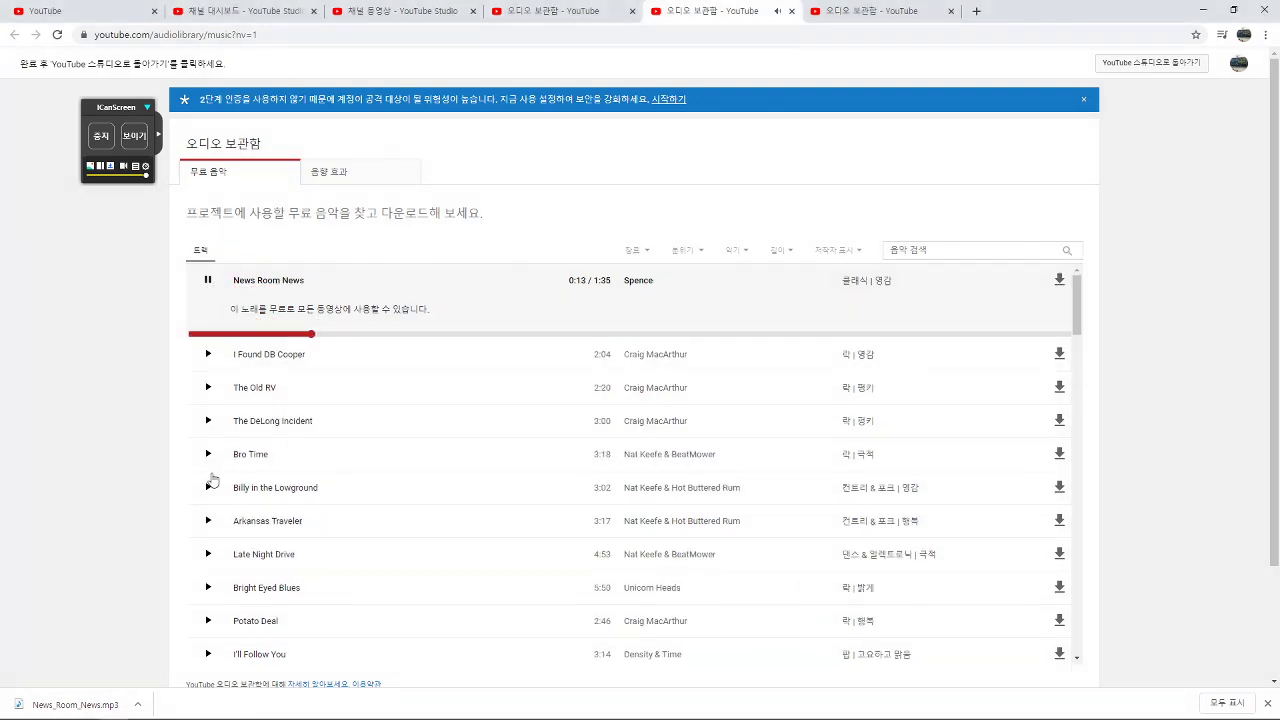
left_click(208, 585)
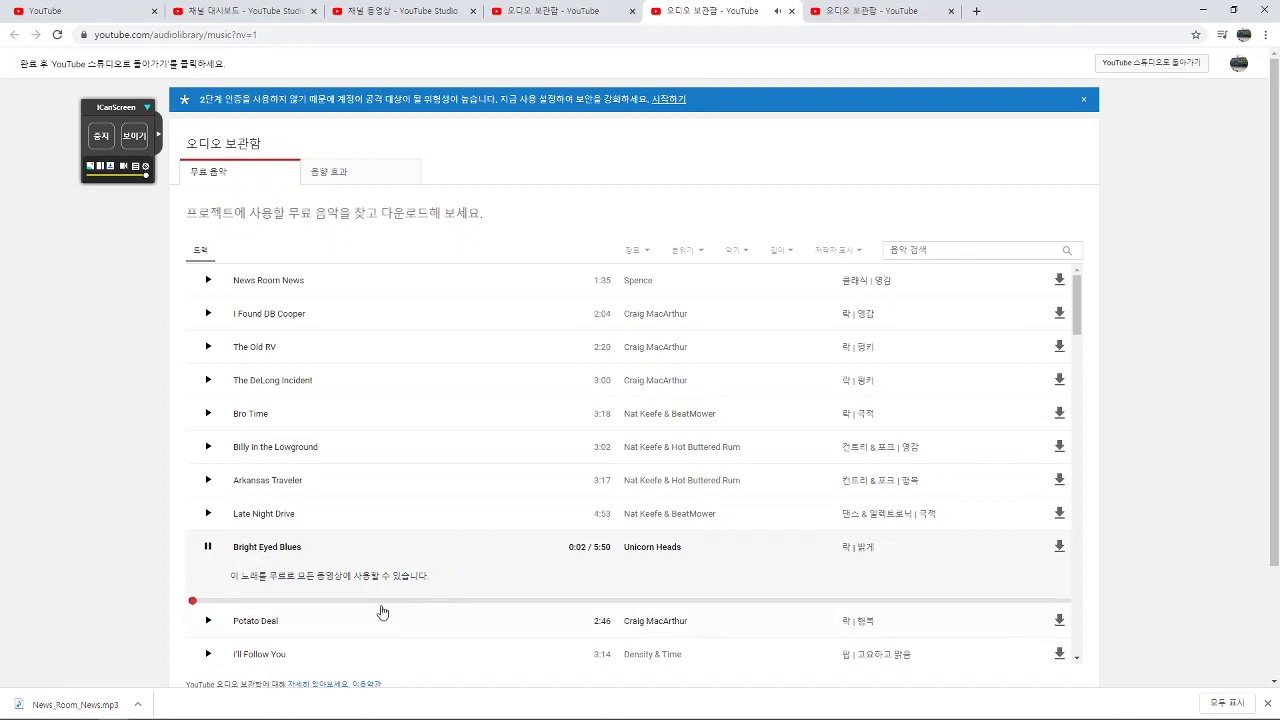
left_click(207, 549)
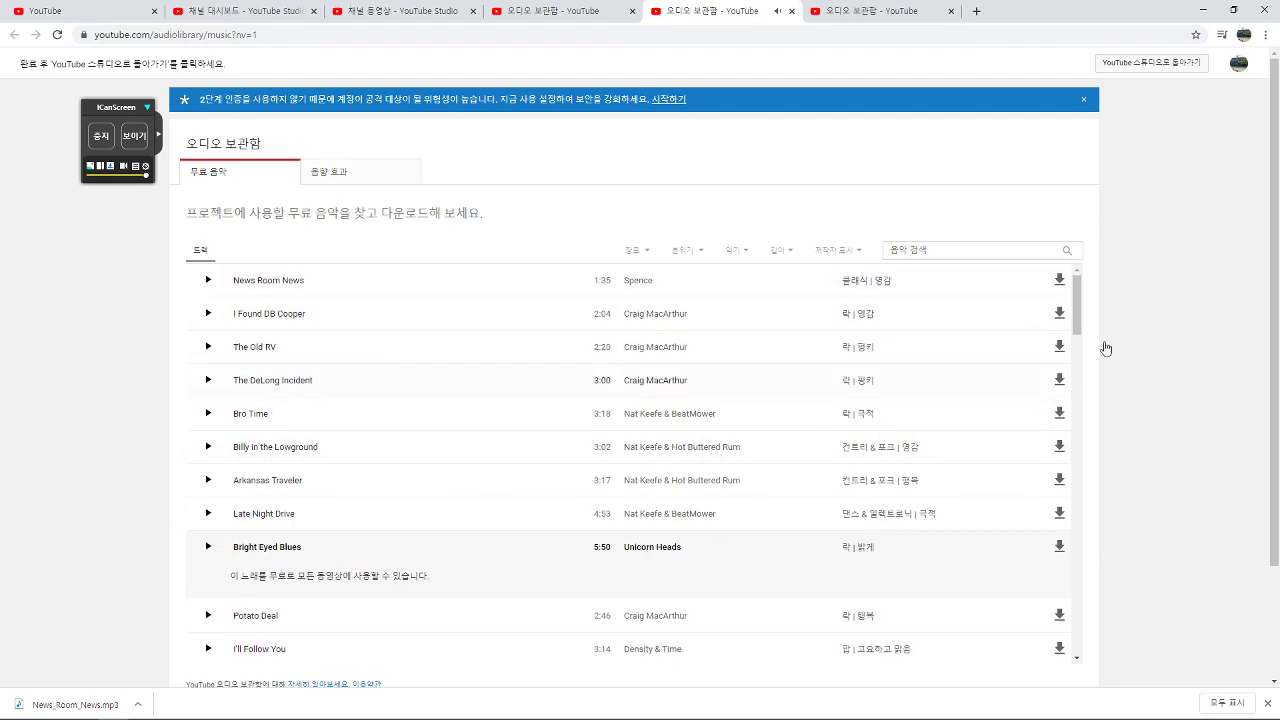
Filter the free music by "저작자 표시 필요" and open the license details of "Airport Lounge - Disco Ultralounge"
left_click_drag(1076, 320, 1077, 281)
left_click(838, 250)
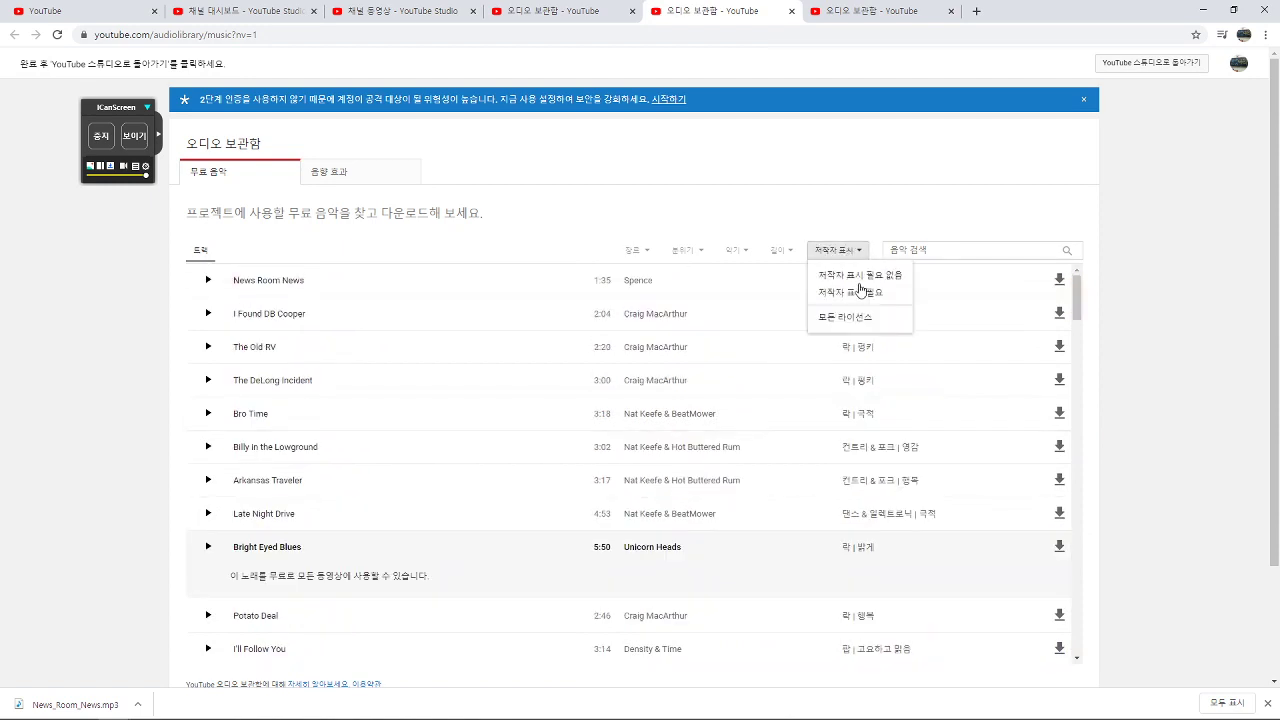
left_click(858, 293)
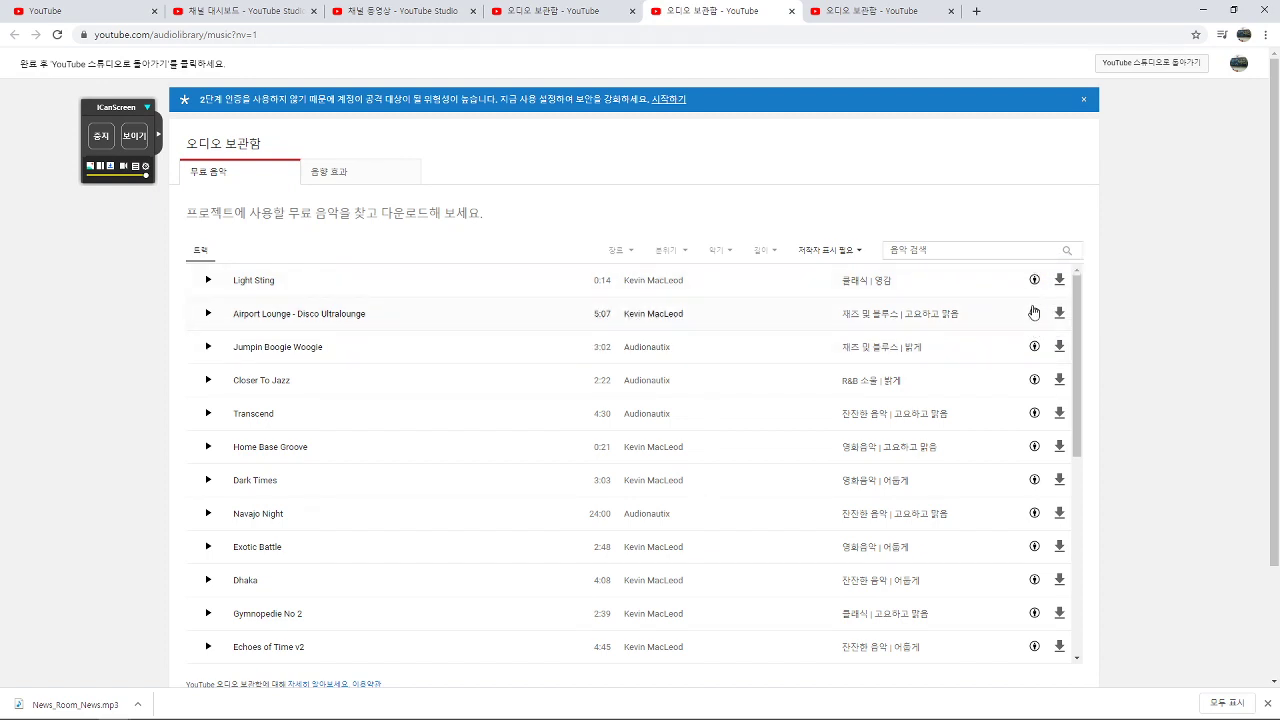
left_click(1034, 313)
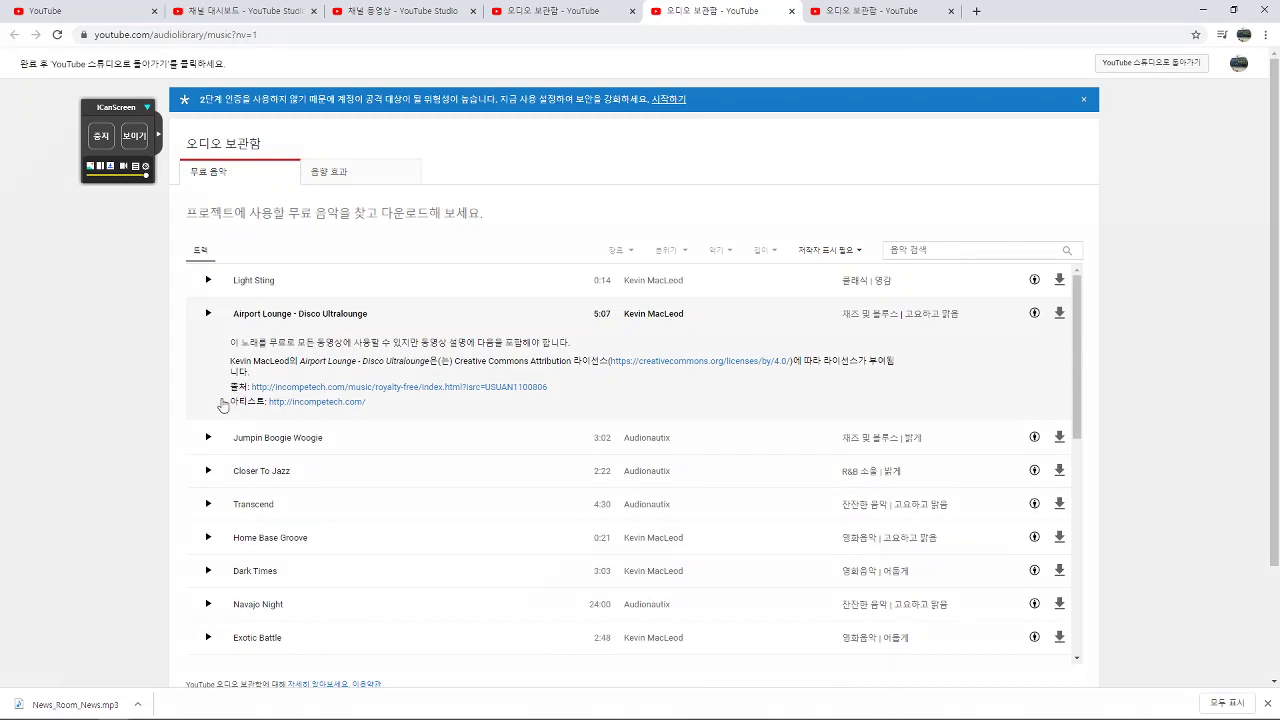
Circle "출처" in the attribution text with the red pen and bracket the beginning of the attribution lines
key("F9")
key("Escape")
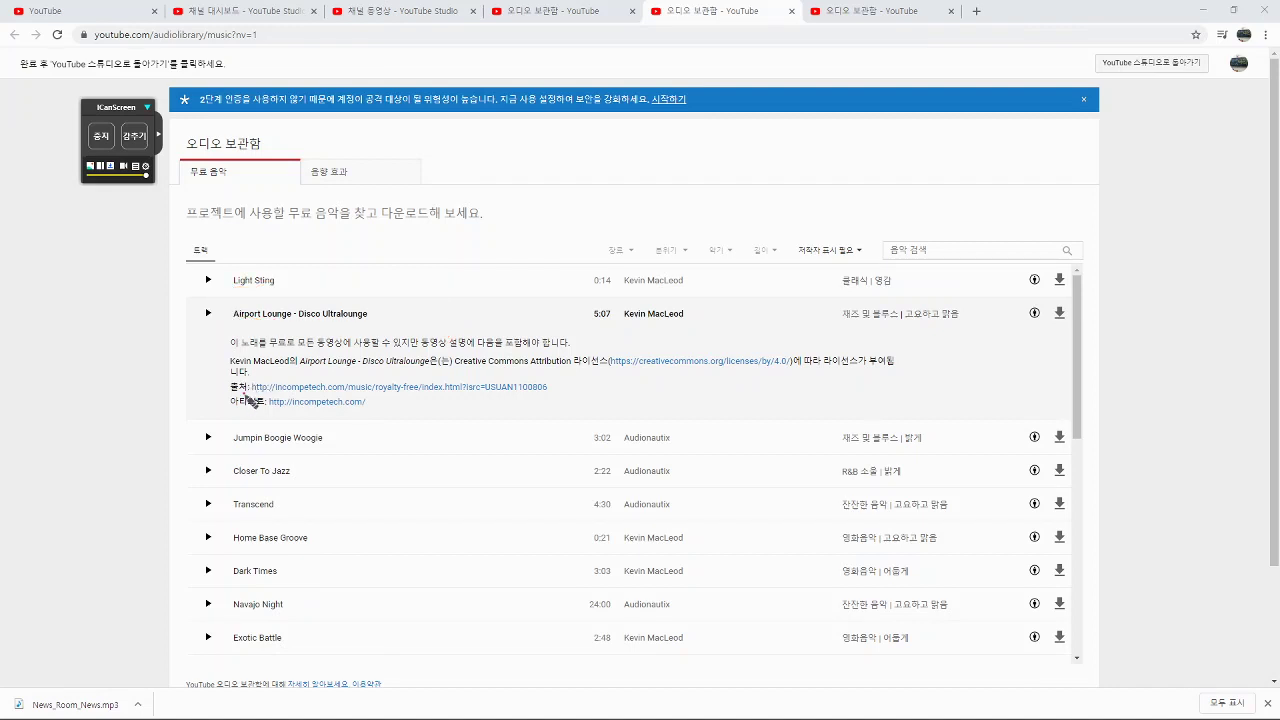
mouse_move(236, 385)
left_mouse_down()
mouse_move(262, 410)
mouse_move(232, 414)
mouse_move(224, 380)
mouse_move(258, 396)
left_mouse_up()
left_click_drag(217, 356, 212, 397)
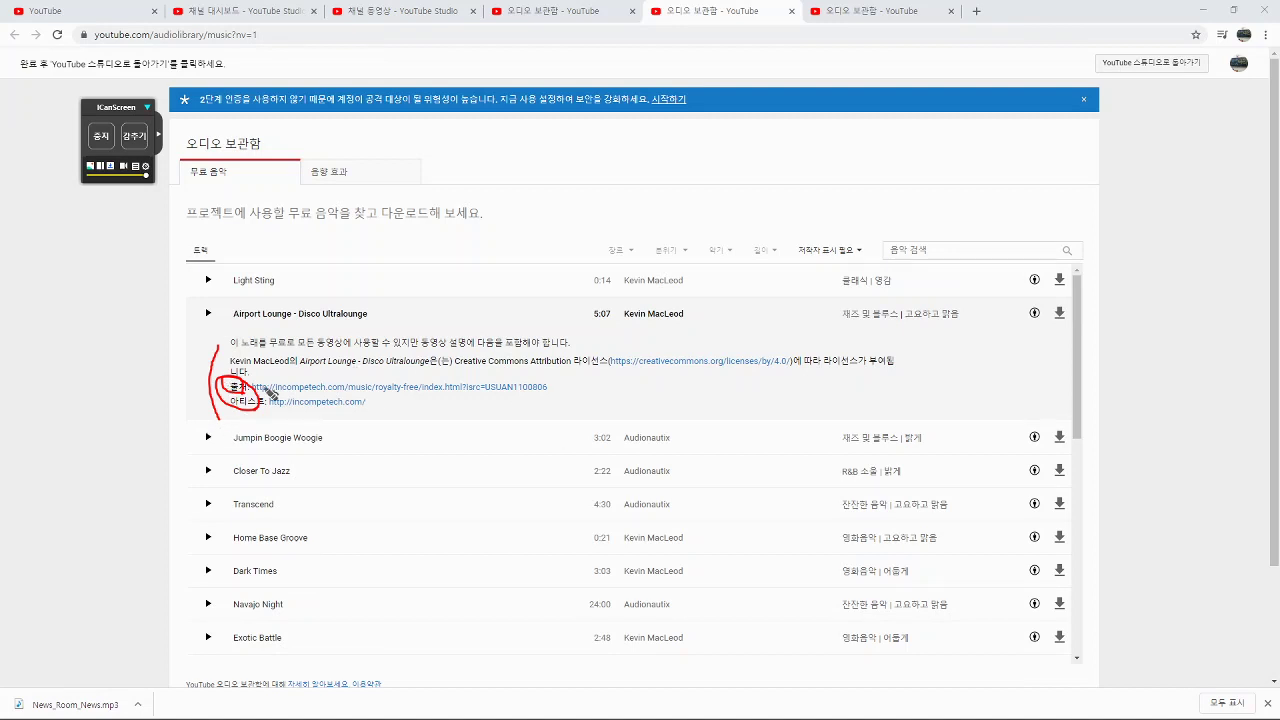
Clear the red marks, filter the music by "저작자 표시 필요 없음" and browse the resulting tracks
left_click(840, 250)
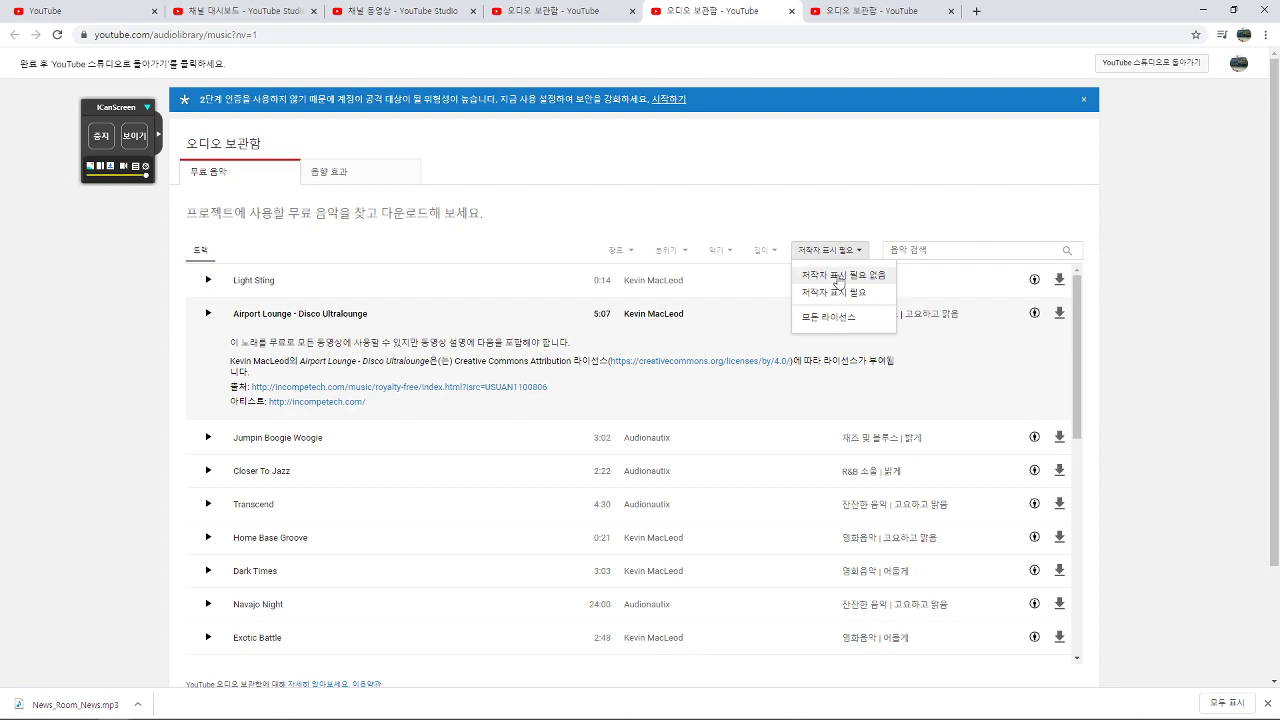
left_click(838, 276)
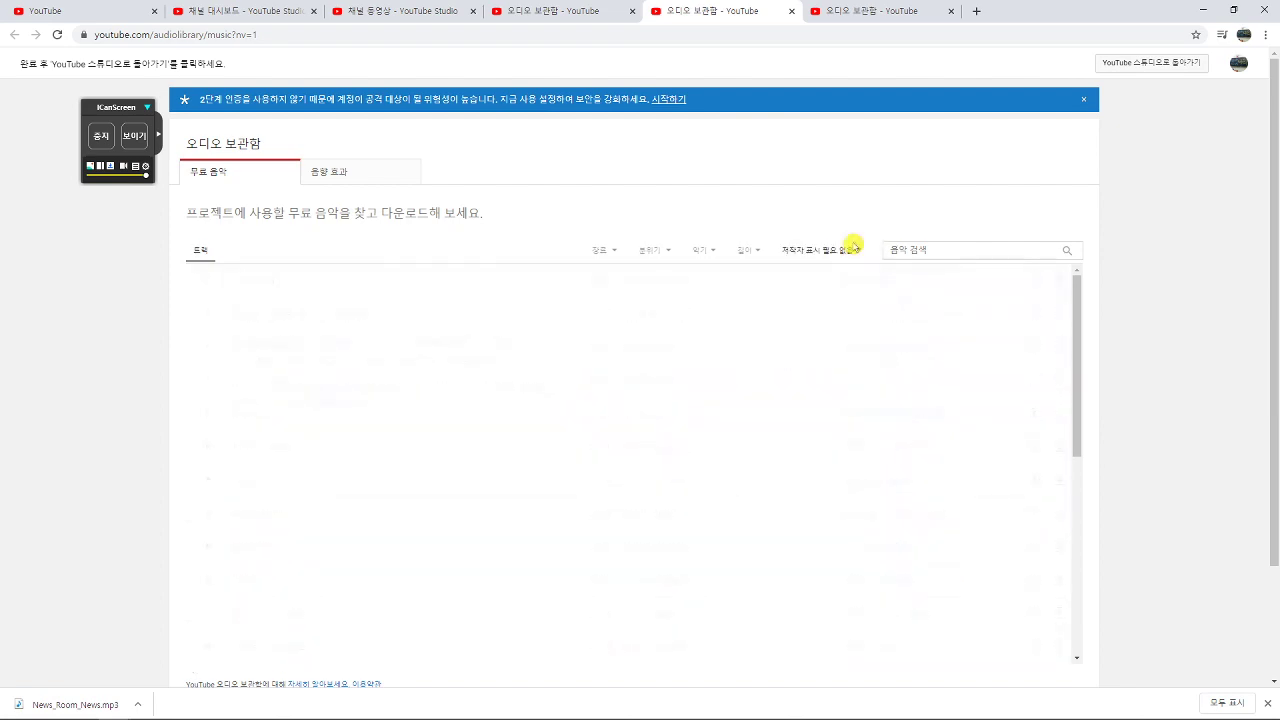
left_click_drag(1079, 334, 1090, 548)
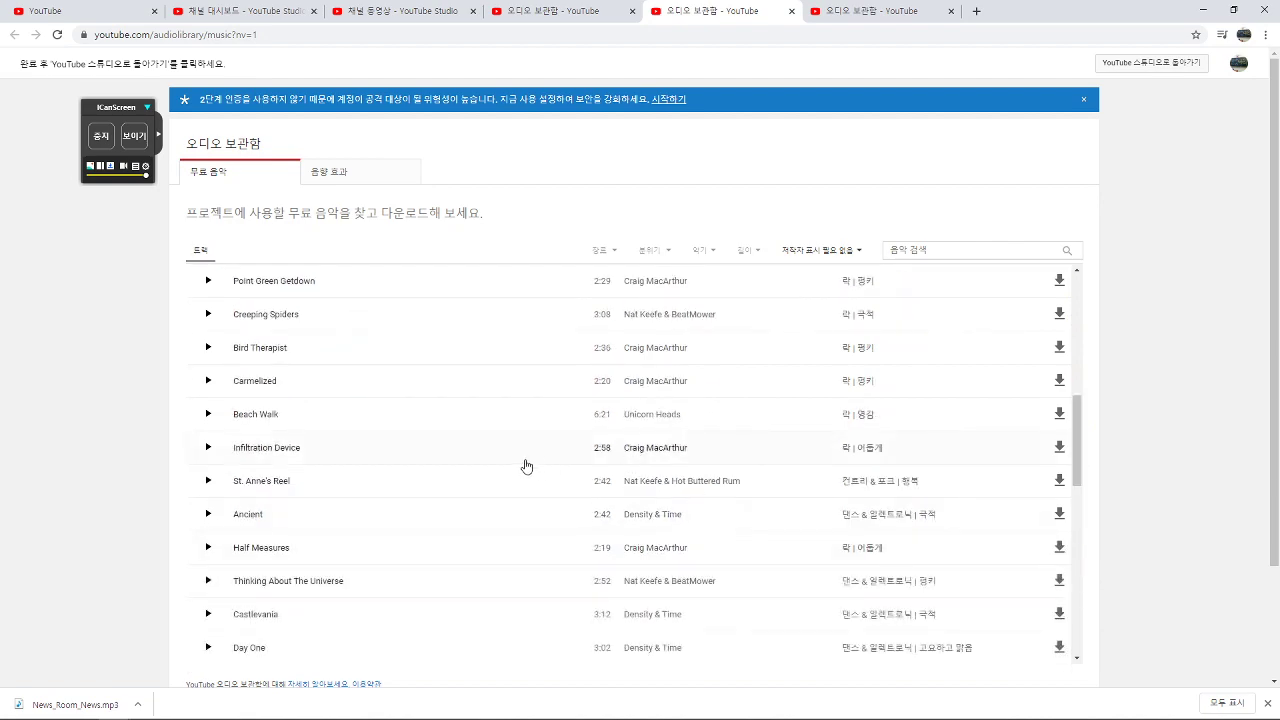
scroll(549, 453, "up", 6)
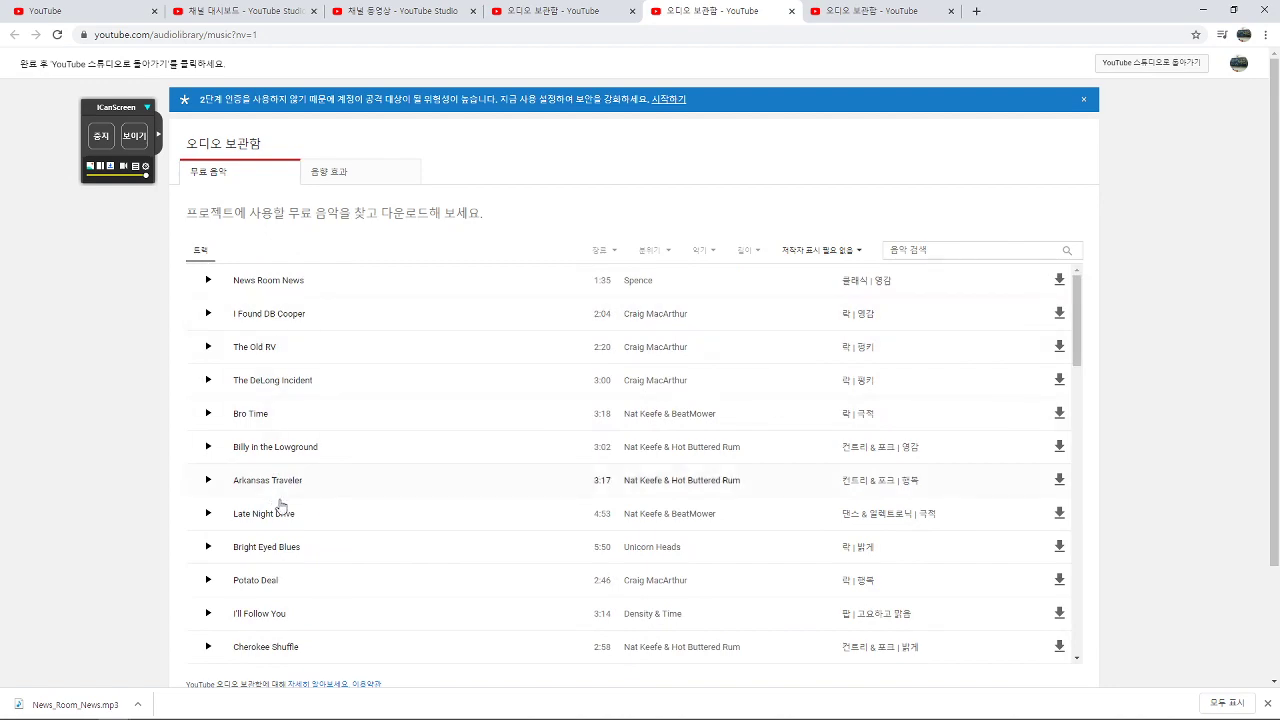
scroll(308, 537, "down", 2)
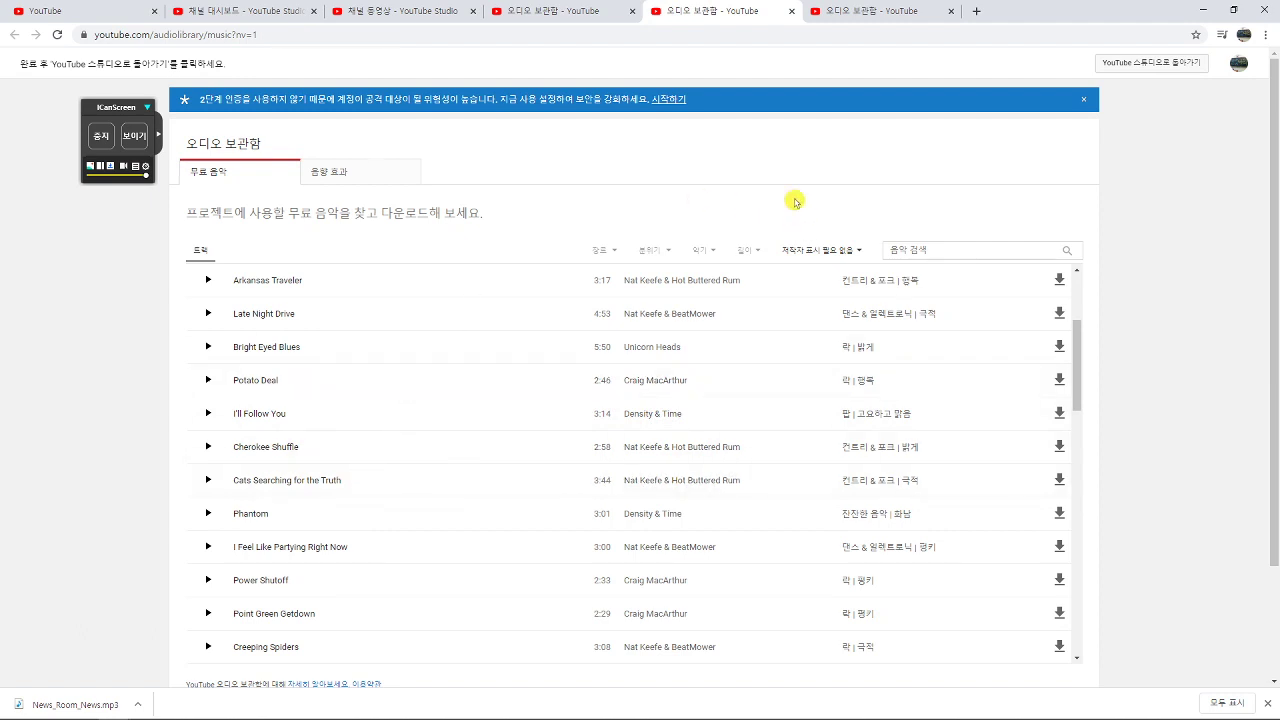
Translate the free music page into Korean and look through the translated track titles
right_click(906, 172)
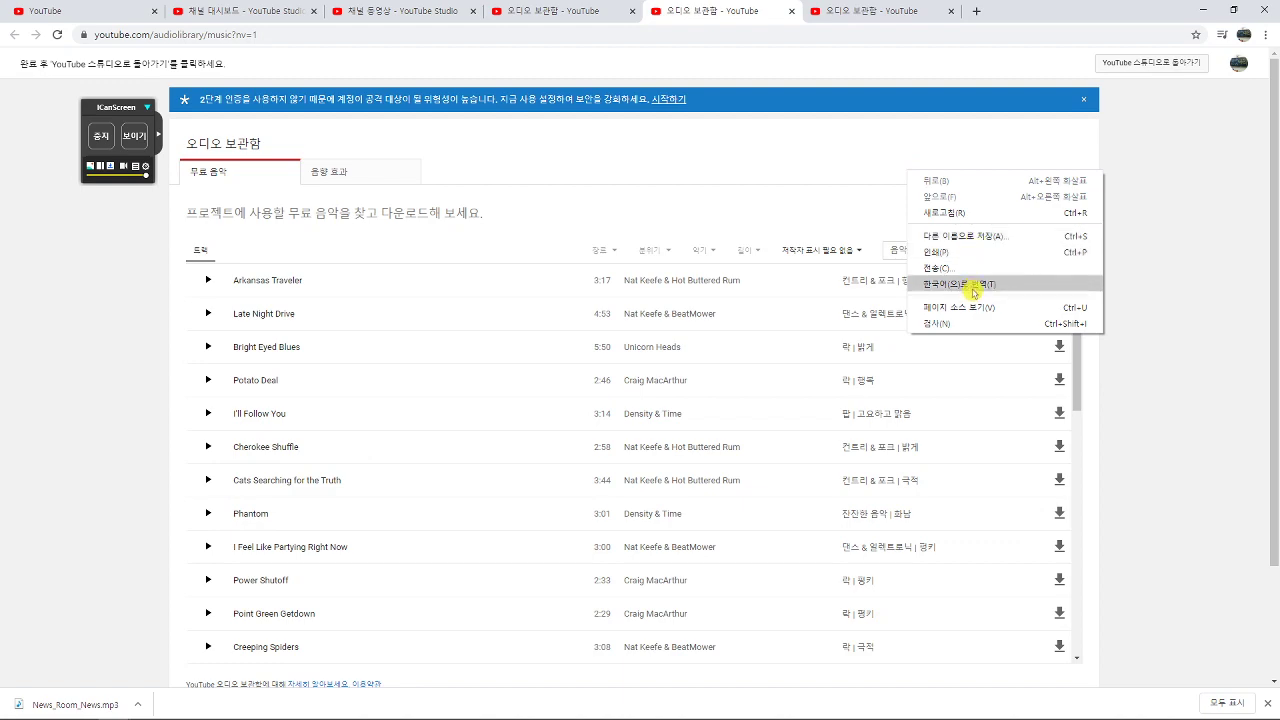
left_click(965, 284)
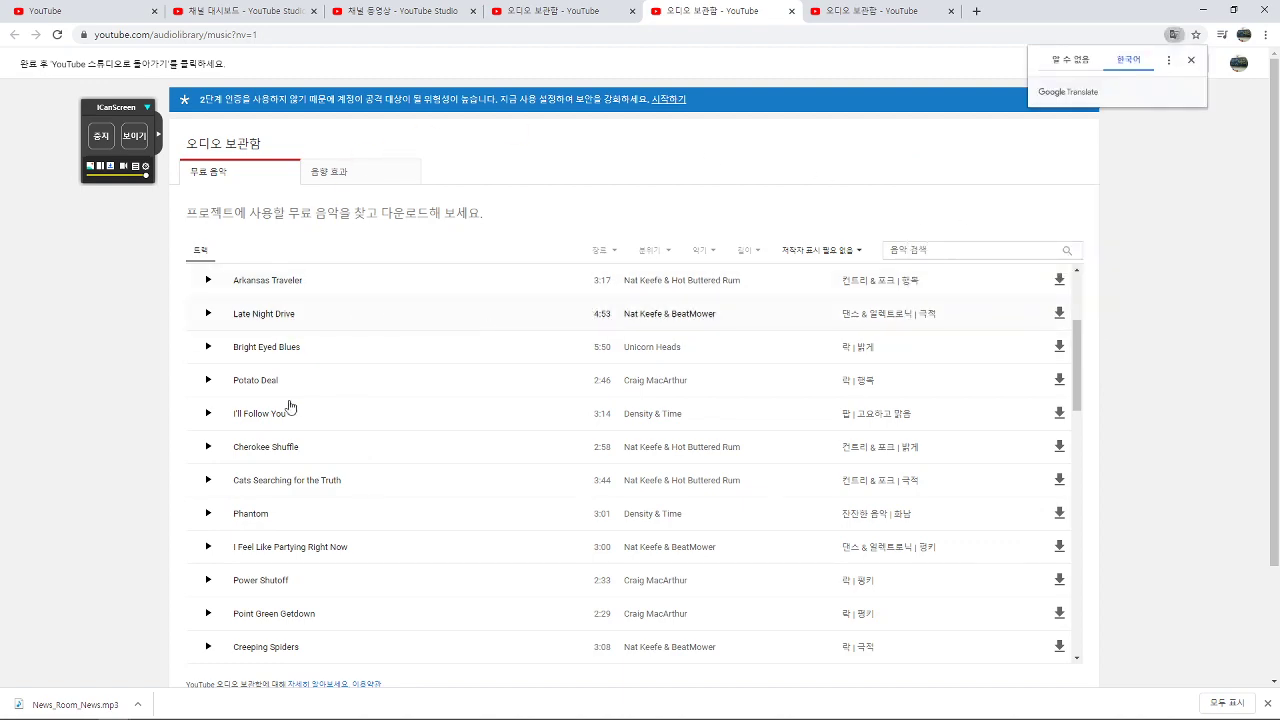
scroll(400, 452, "up", 2)
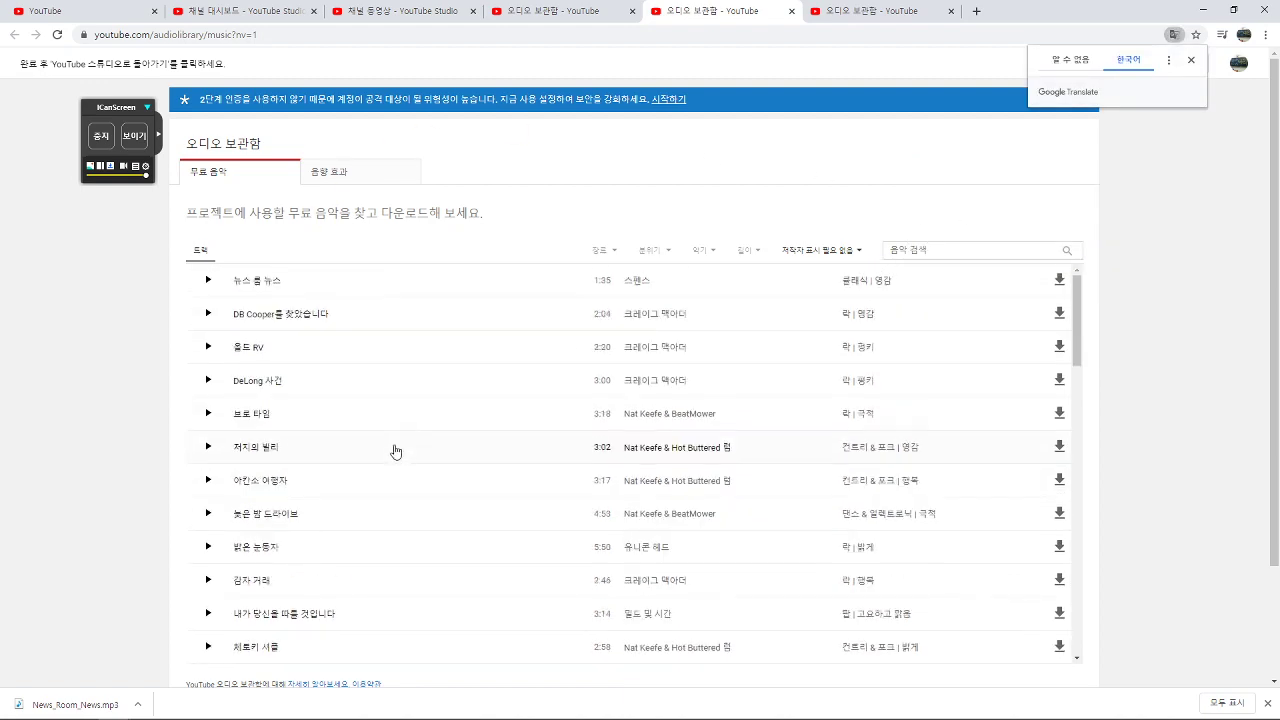
scroll(314, 537, "down", 2)
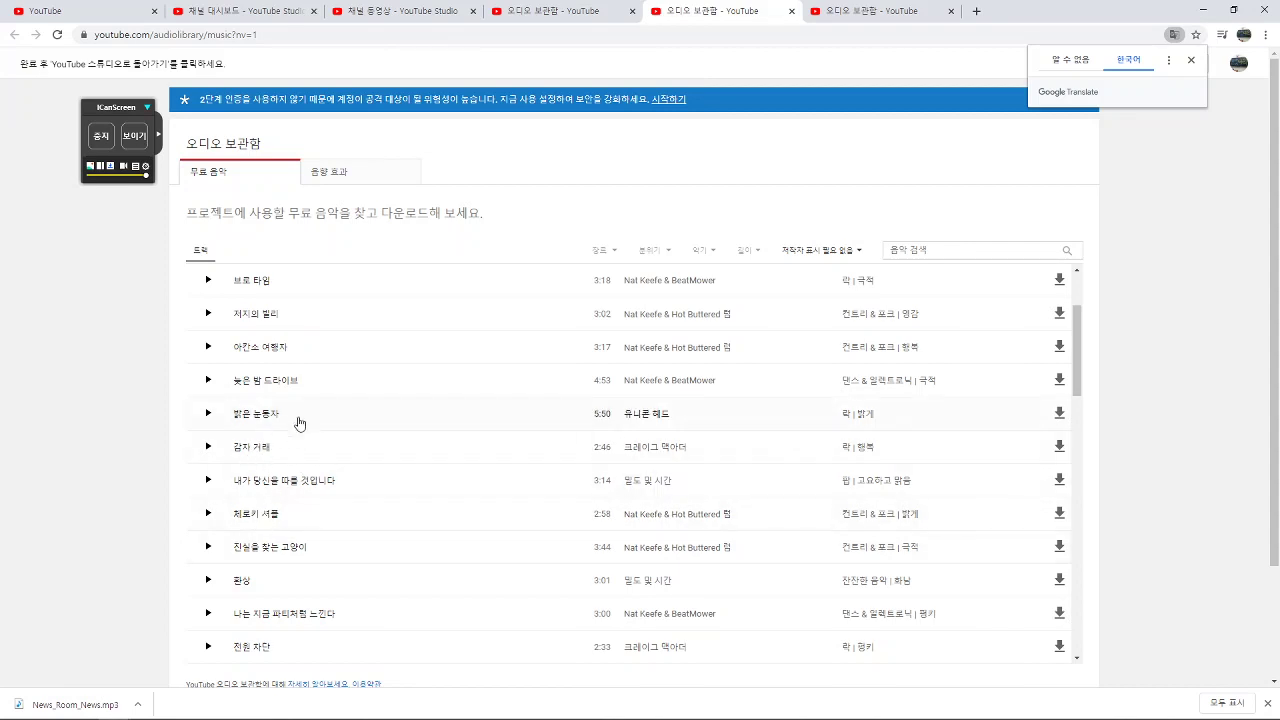
scroll(298, 425, "up", 2)
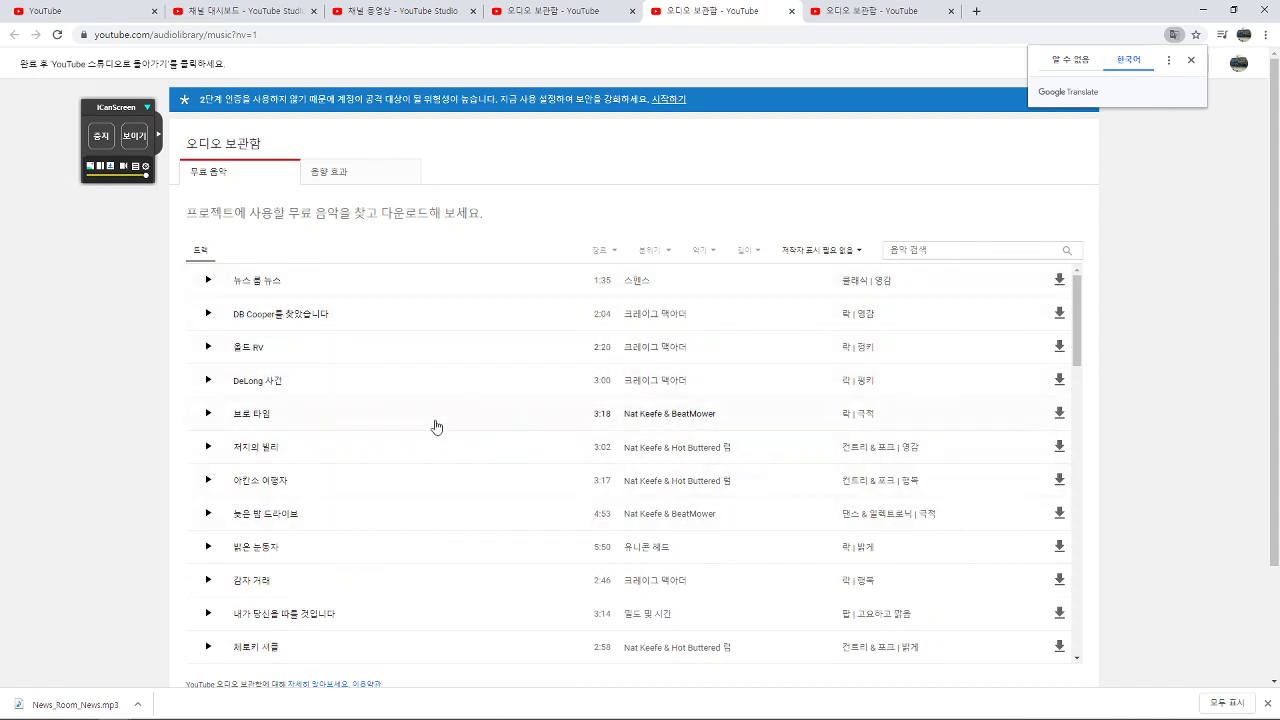
scroll(337, 514, "down", 4)
scroll(371, 524, "down", 2)
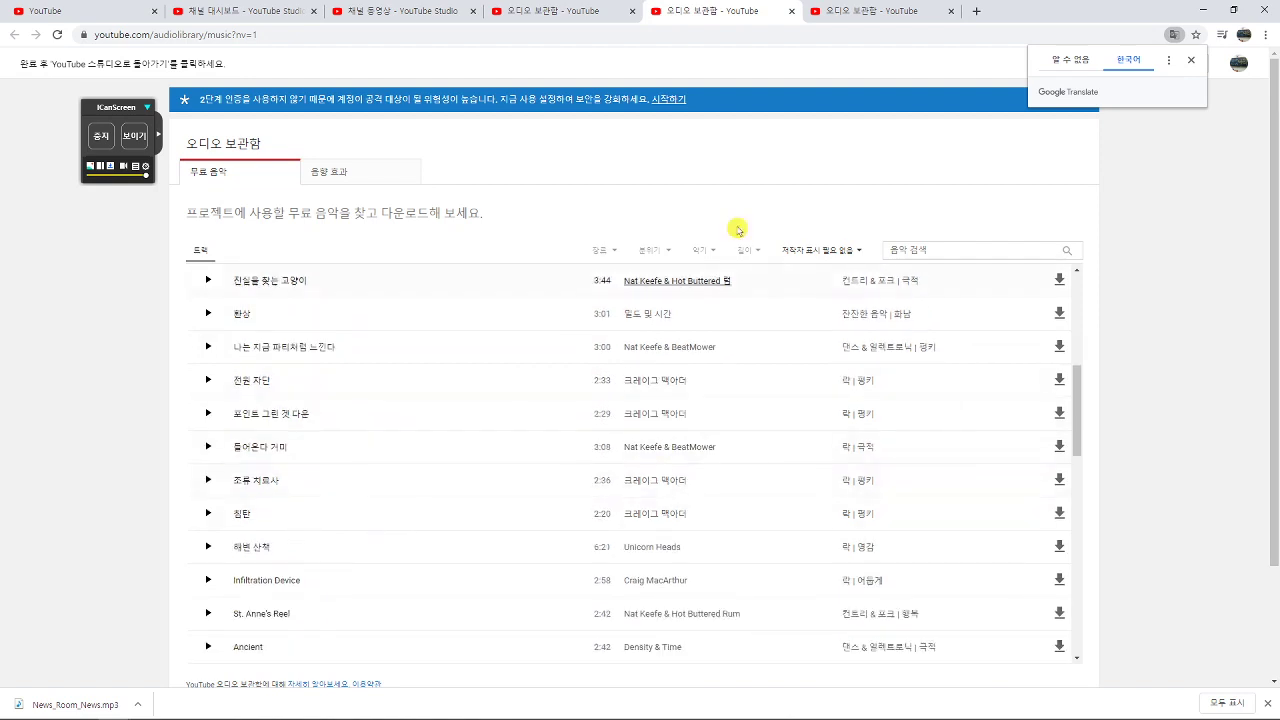
Filter the free music by the genre "영화음악" and the mood "밝게"
left_click(603, 250)
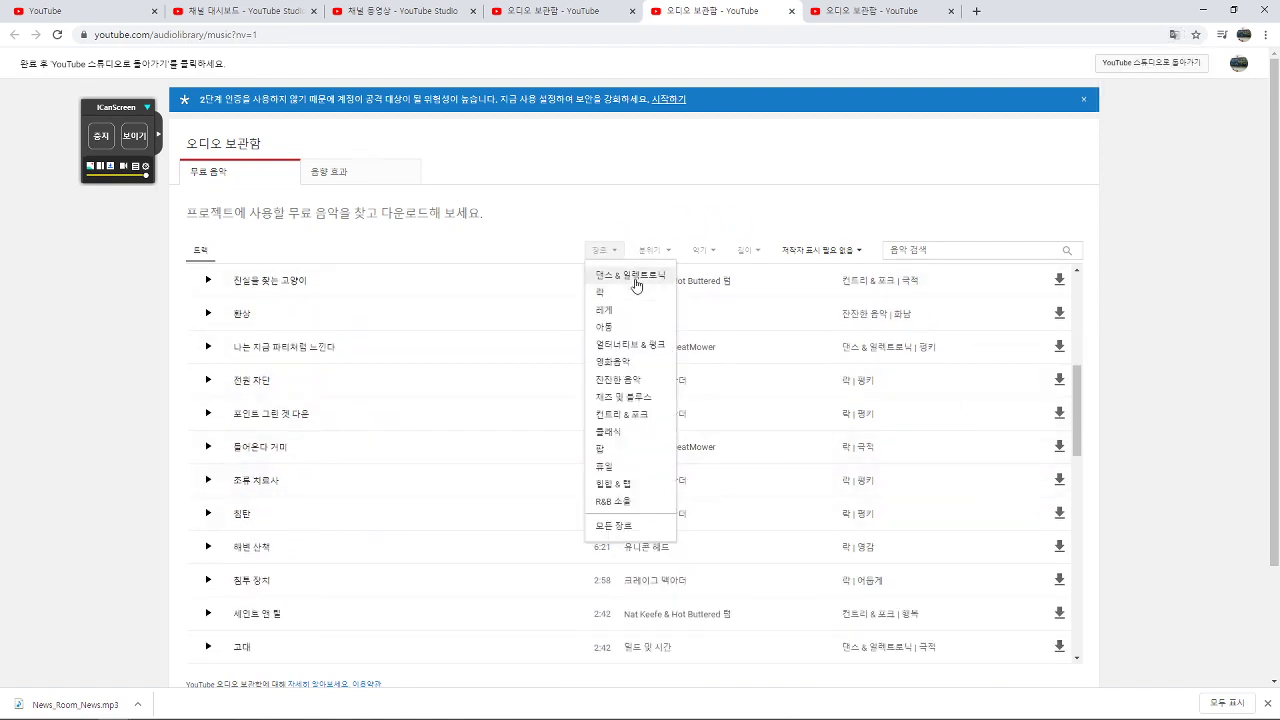
left_click(632, 363)
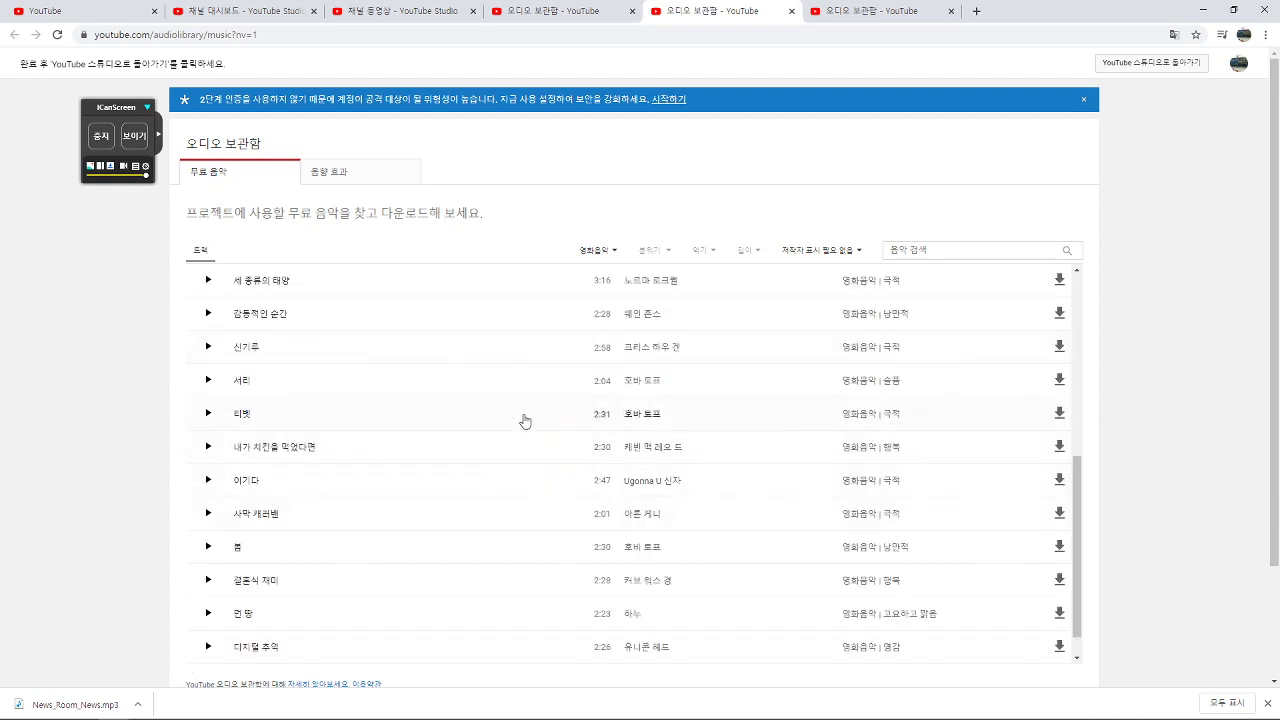
left_click(664, 250)
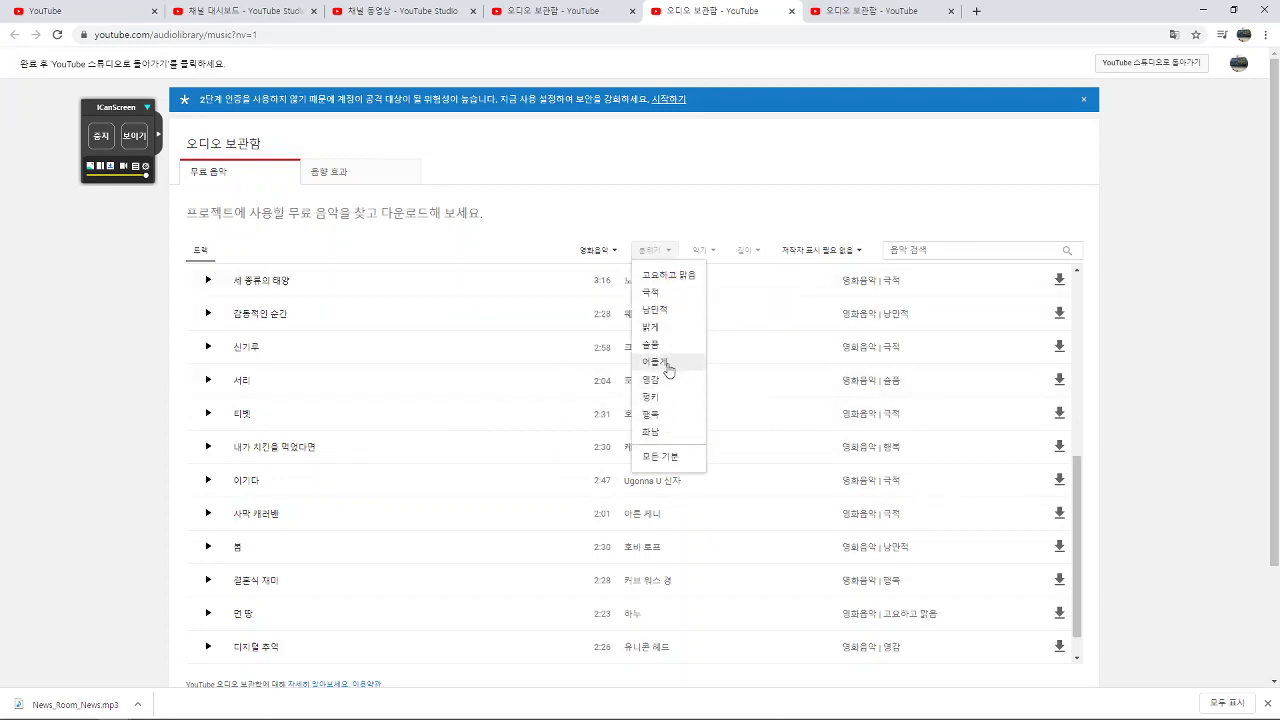
left_click(670, 329)
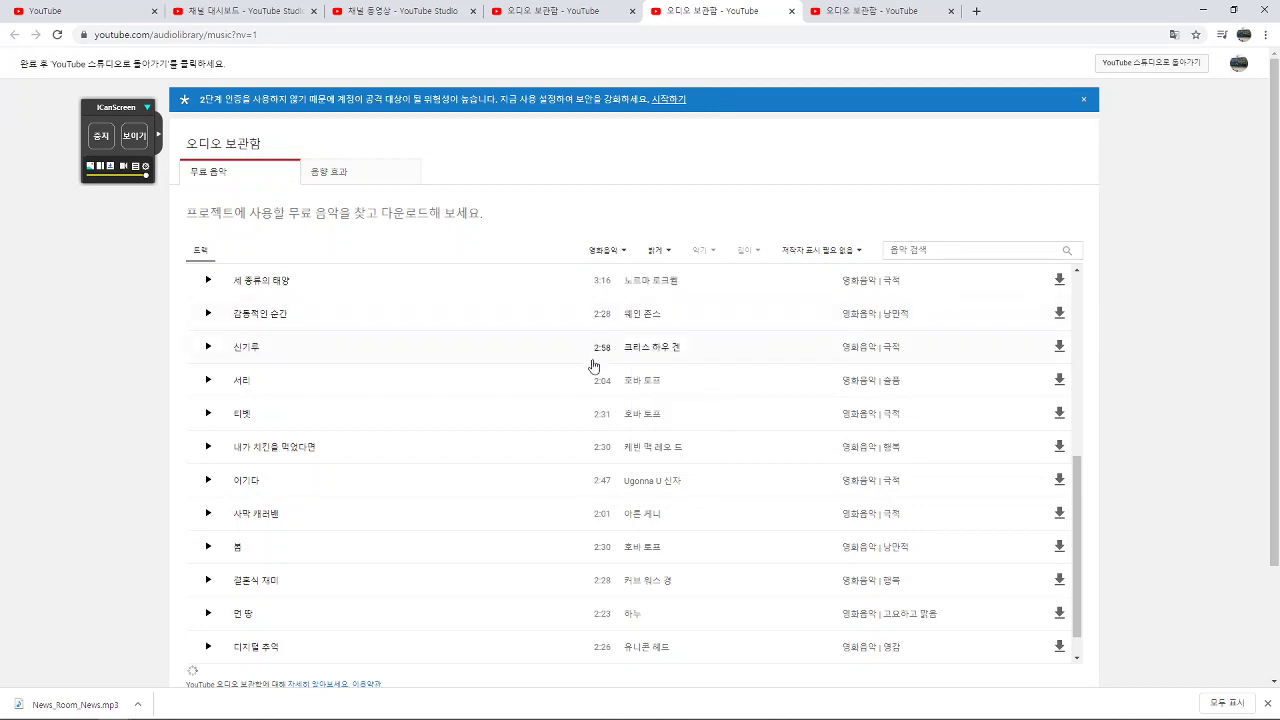
Change the genre filter to "컨트리 & 포크" and preview the track "Sally Goodin'", stopping it after listening
left_click(612, 253)
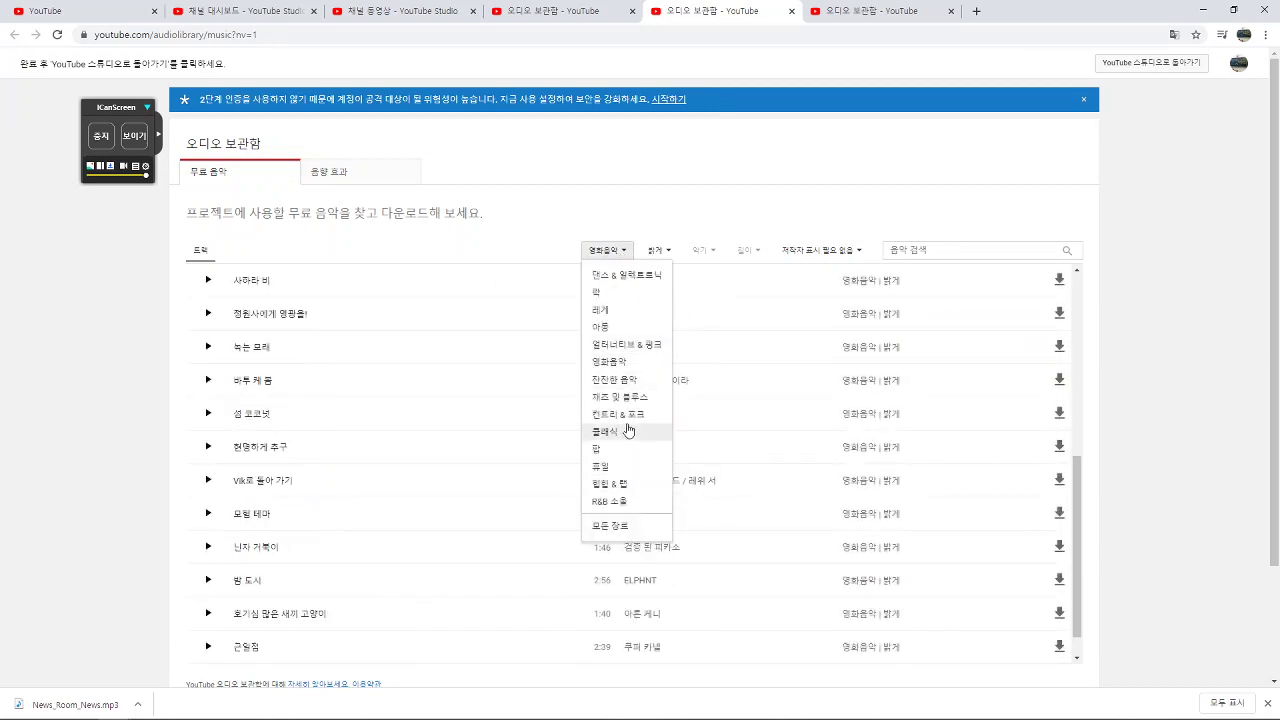
left_click(625, 414)
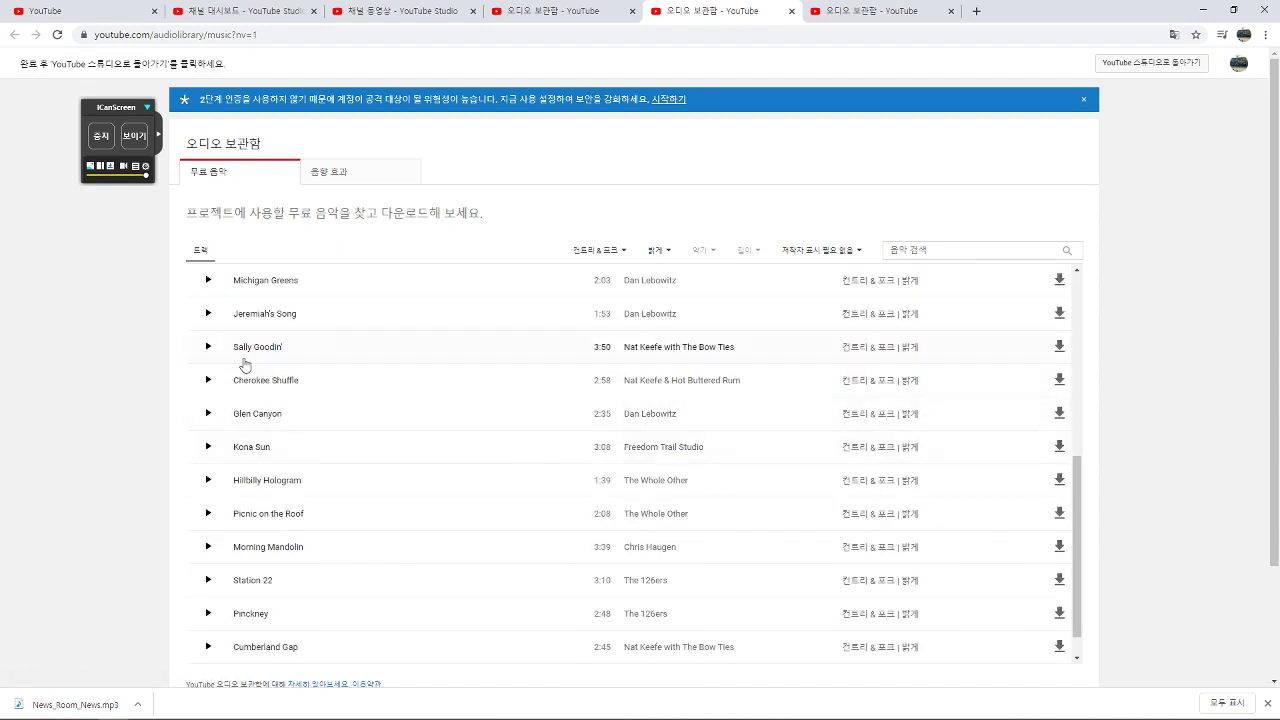
left_click(208, 346)
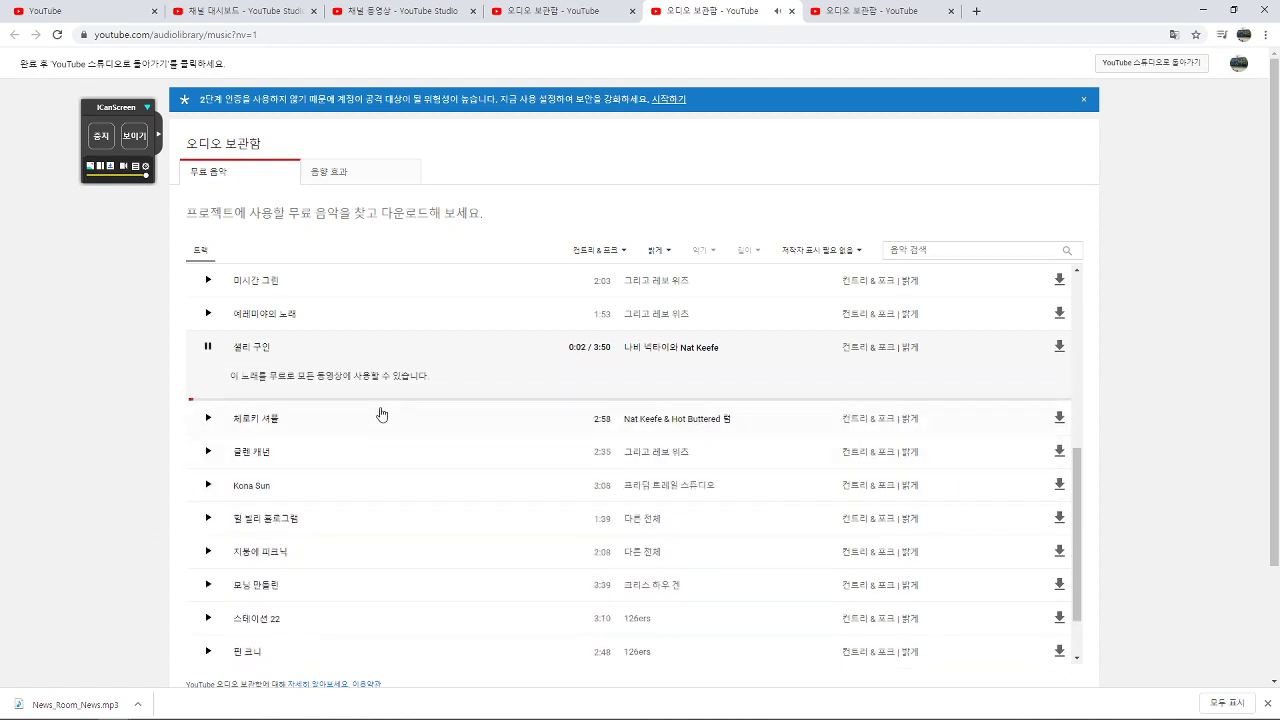
left_click(209, 349)
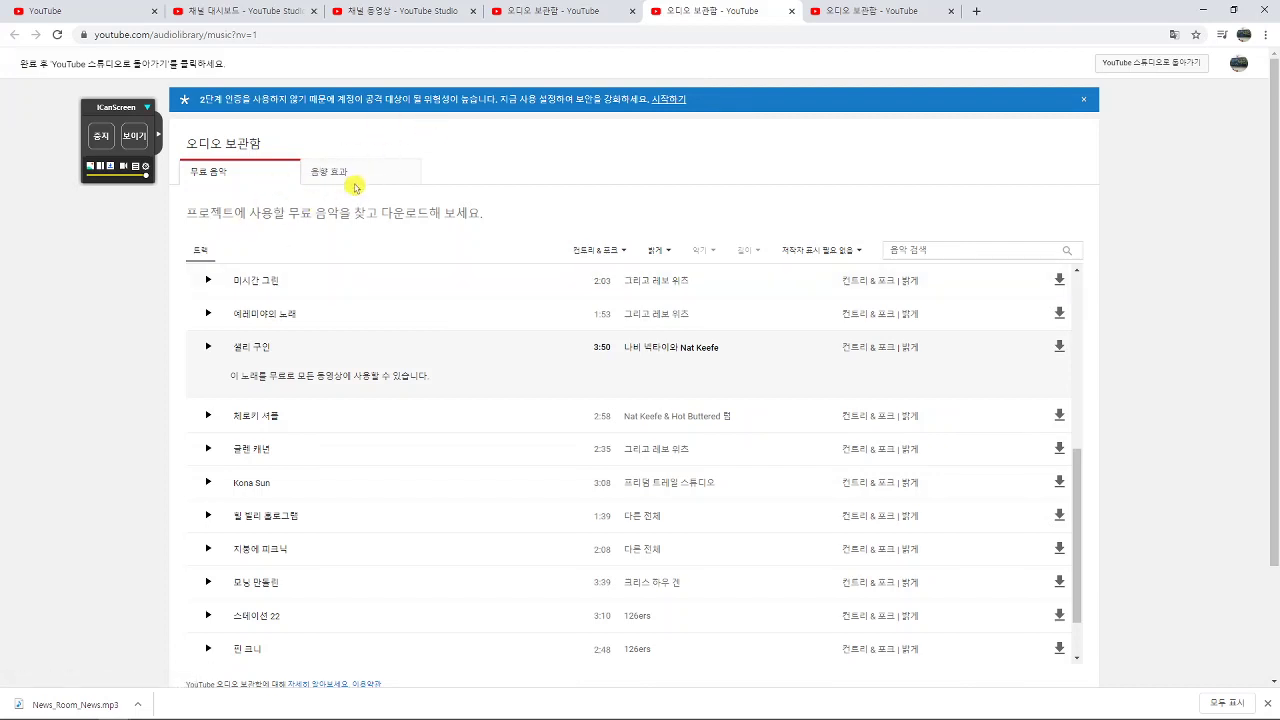
Switch to the browser tab with the audio library's sound effects and play "18V Cordless Drill High Pitch"
left_click(888, 17)
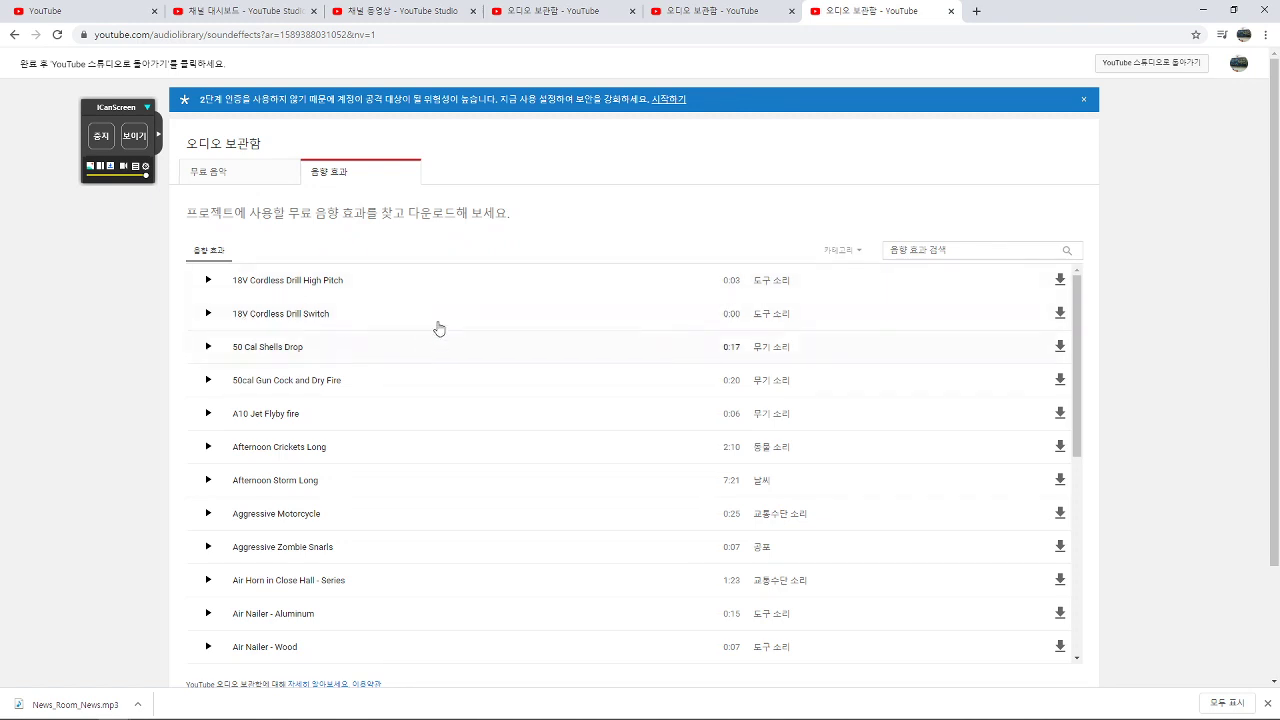
left_click(209, 284)
Filter the sound effects by "응급차 소리" and preview "Ambulance Siren Distant" and "Emergency 911 Dispatch Call", stopping each after listening
left_click(843, 250)
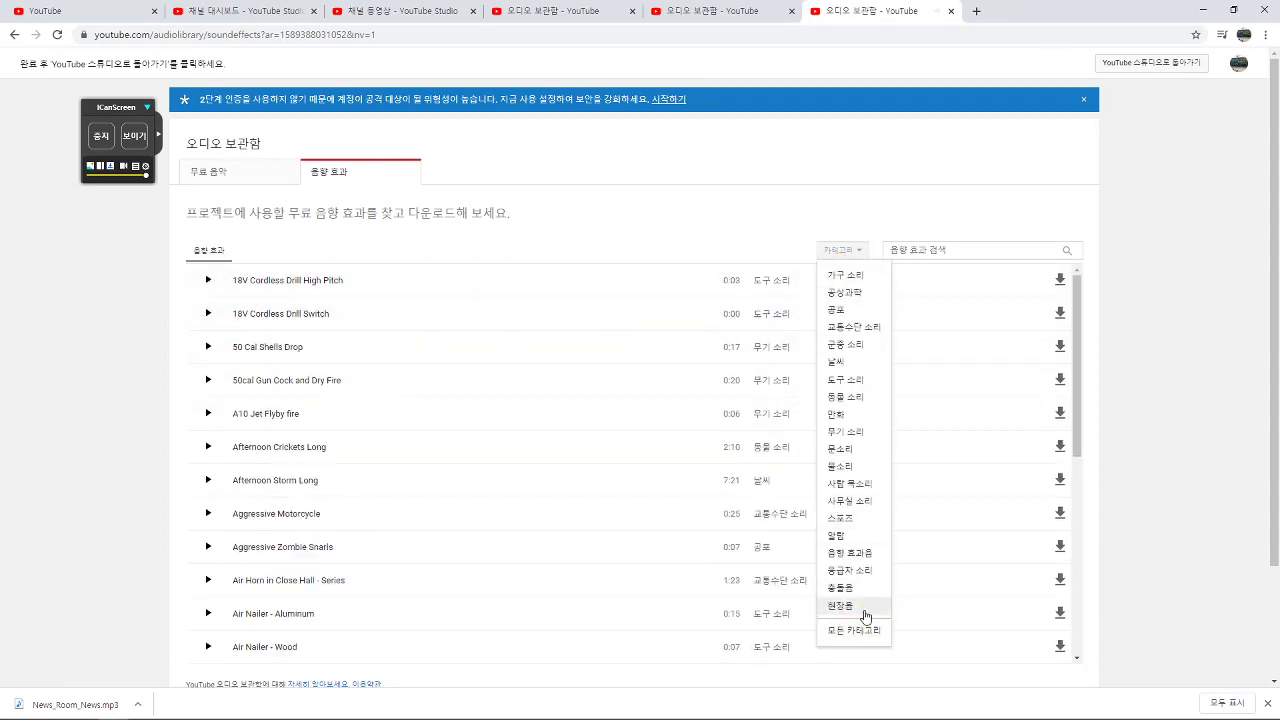
left_click(867, 579)
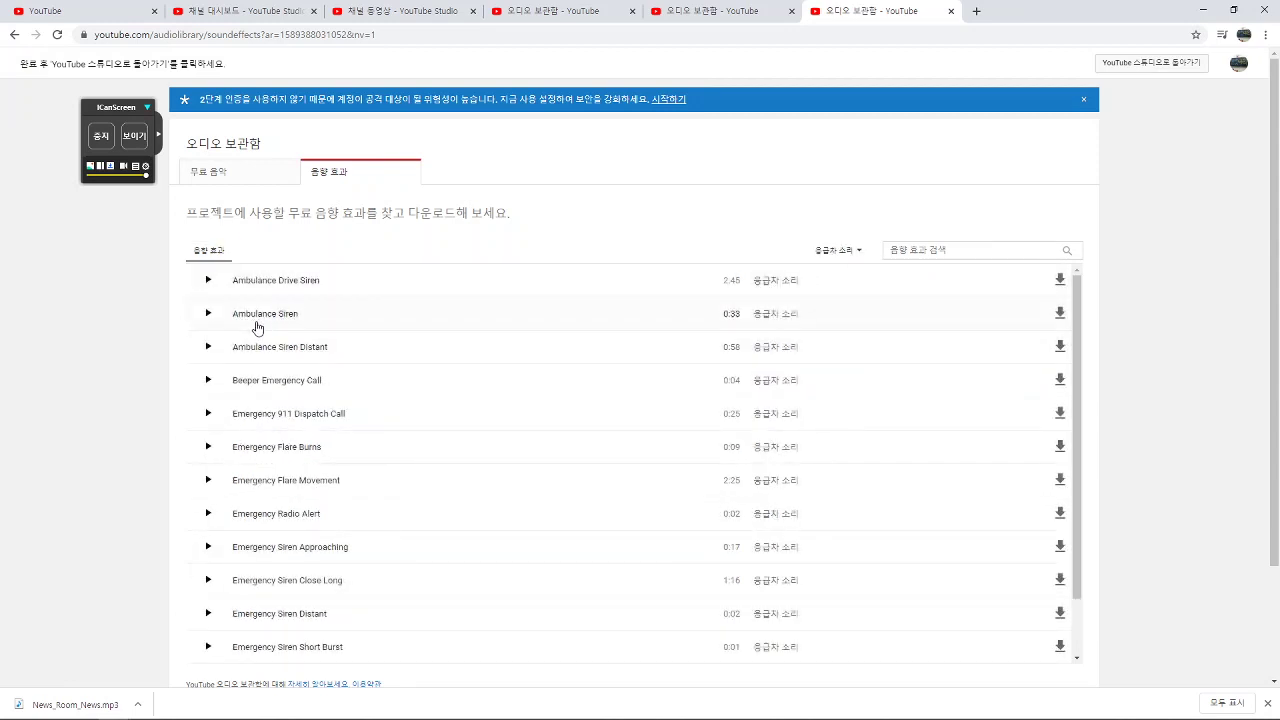
left_click(207, 348)
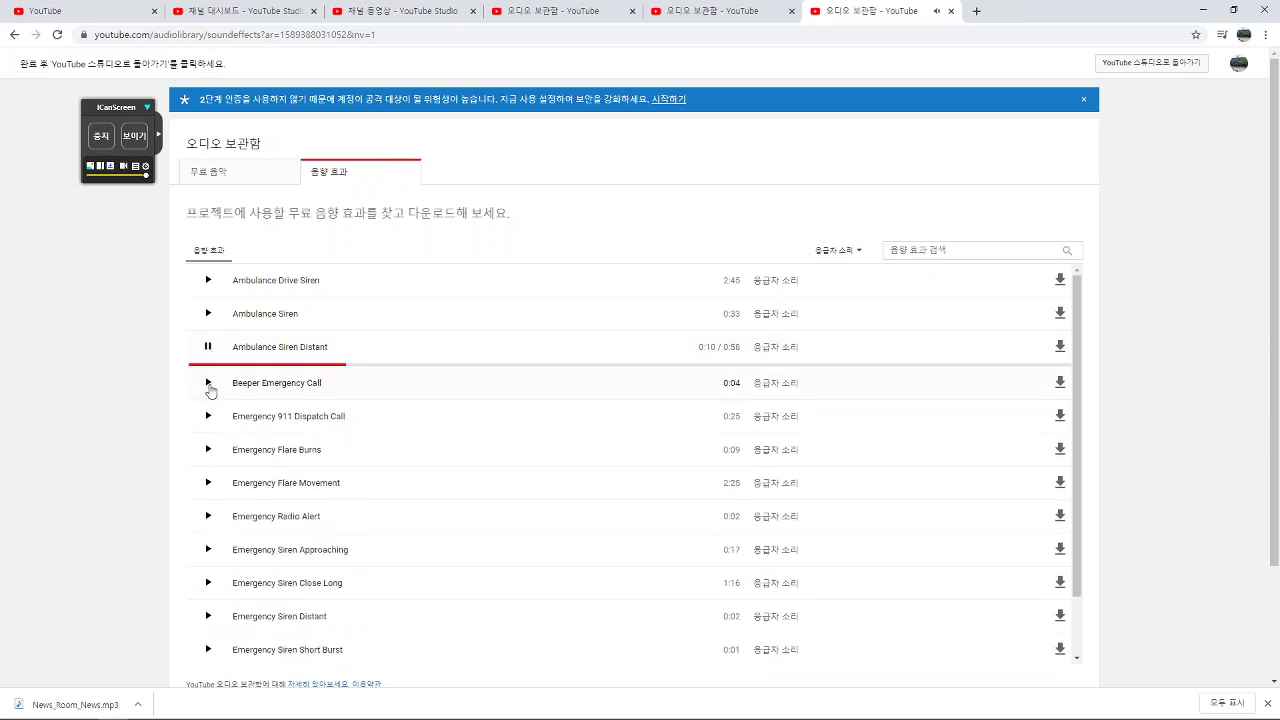
left_click(208, 346)
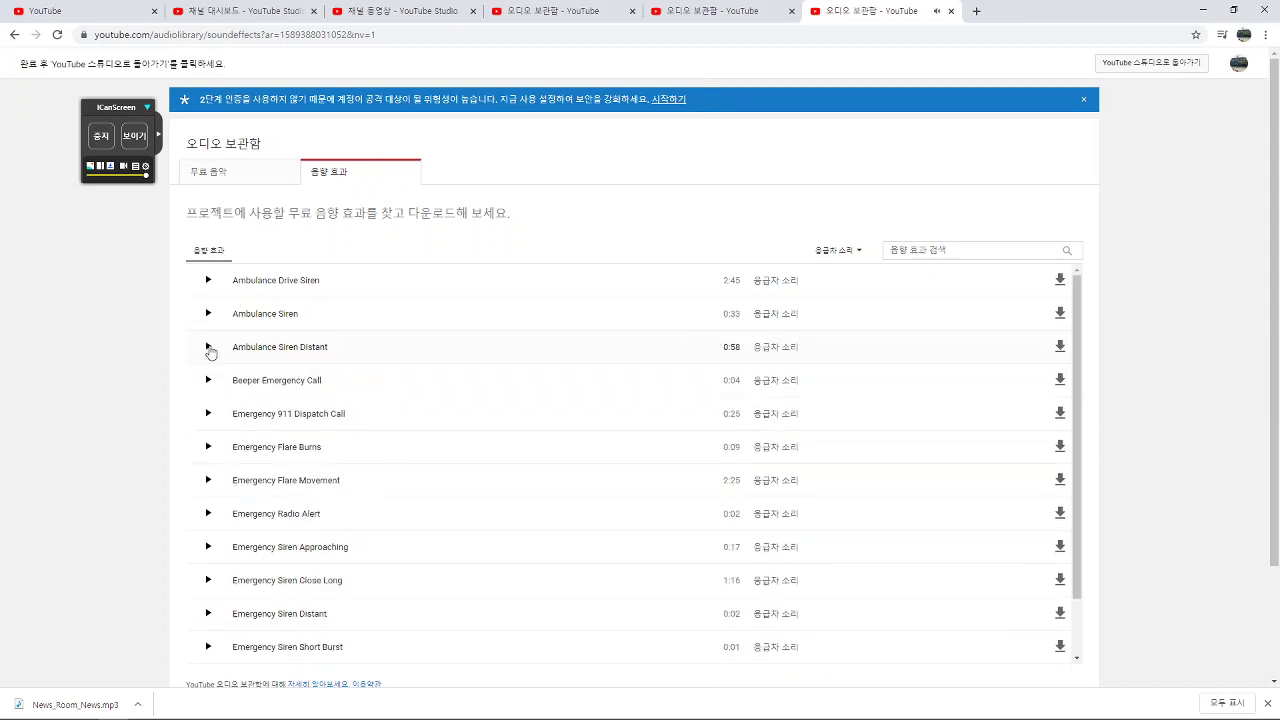
left_click(208, 414)
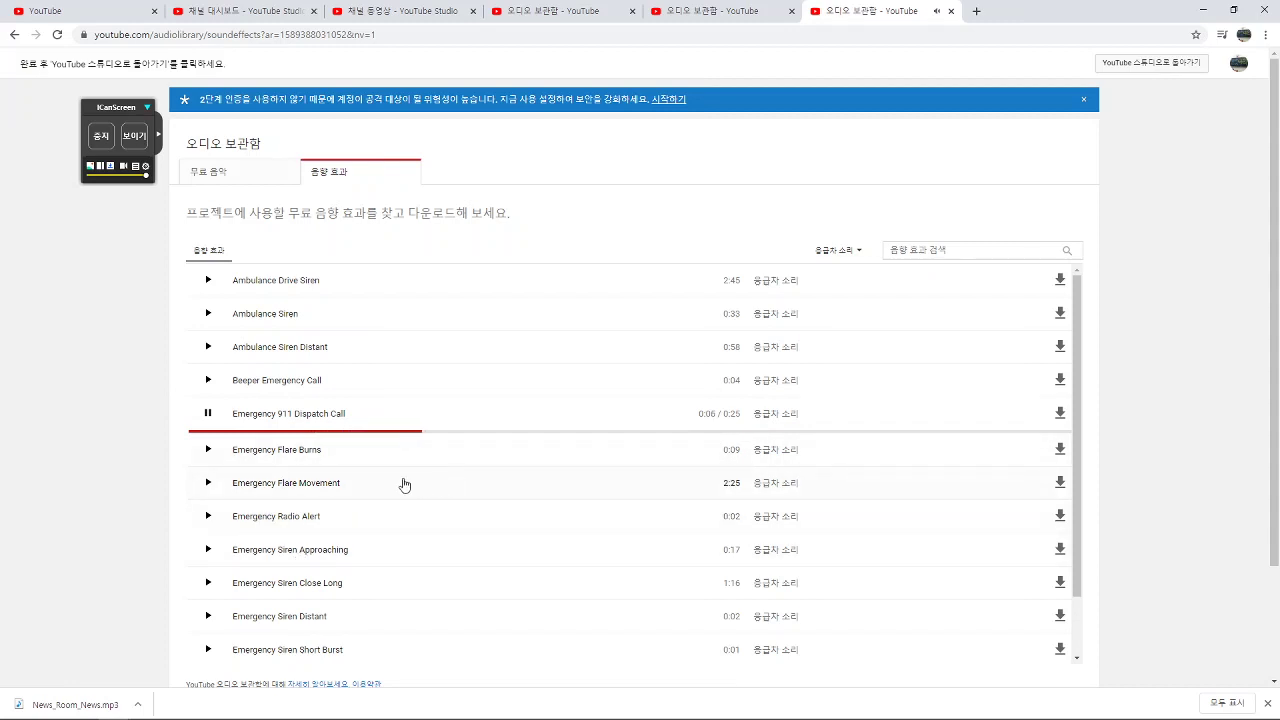
left_click(204, 413)
Filter the sound effects by "동물 소리" and translate the page into Korean
left_click(842, 251)
left_click(855, 397)
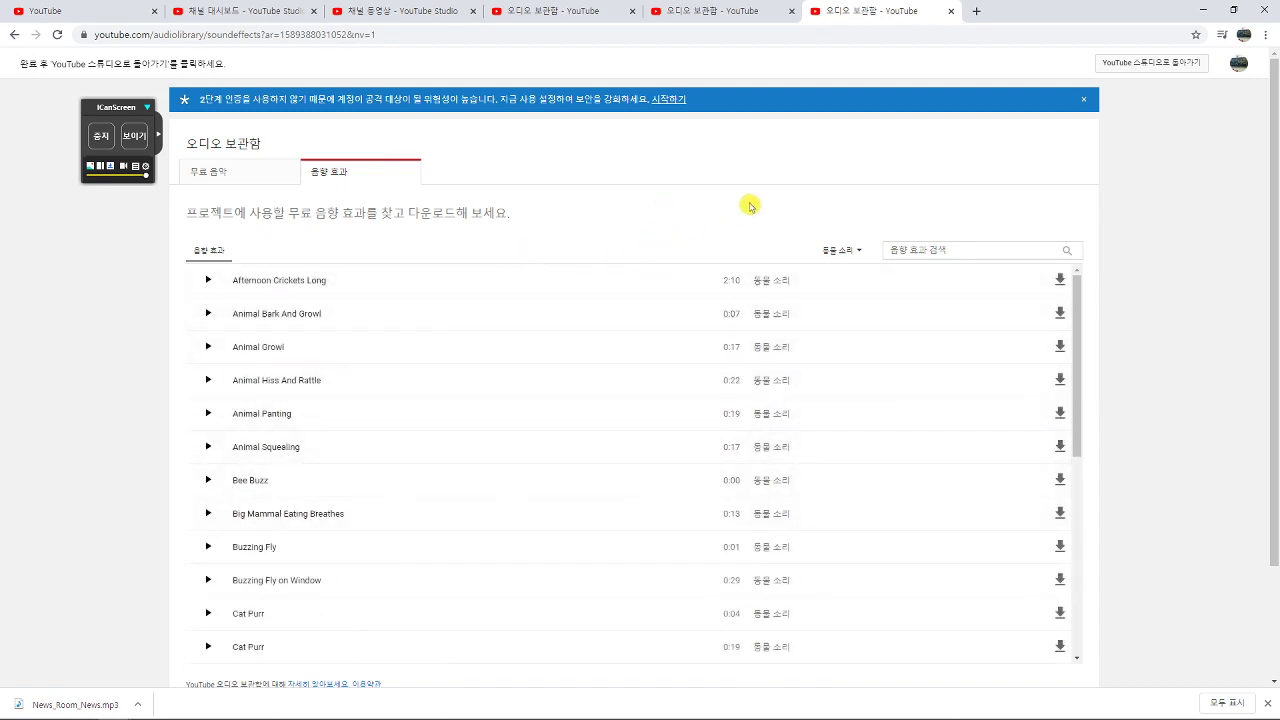
right_click(602, 210)
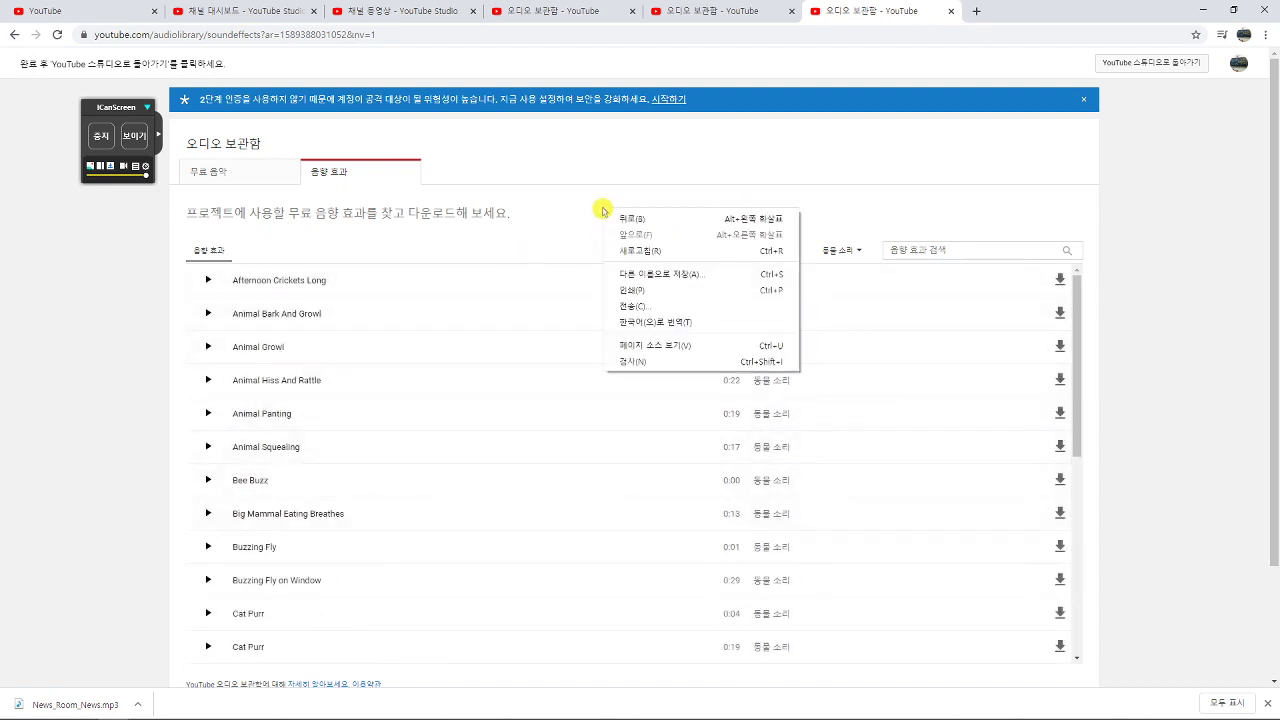
left_click(666, 320)
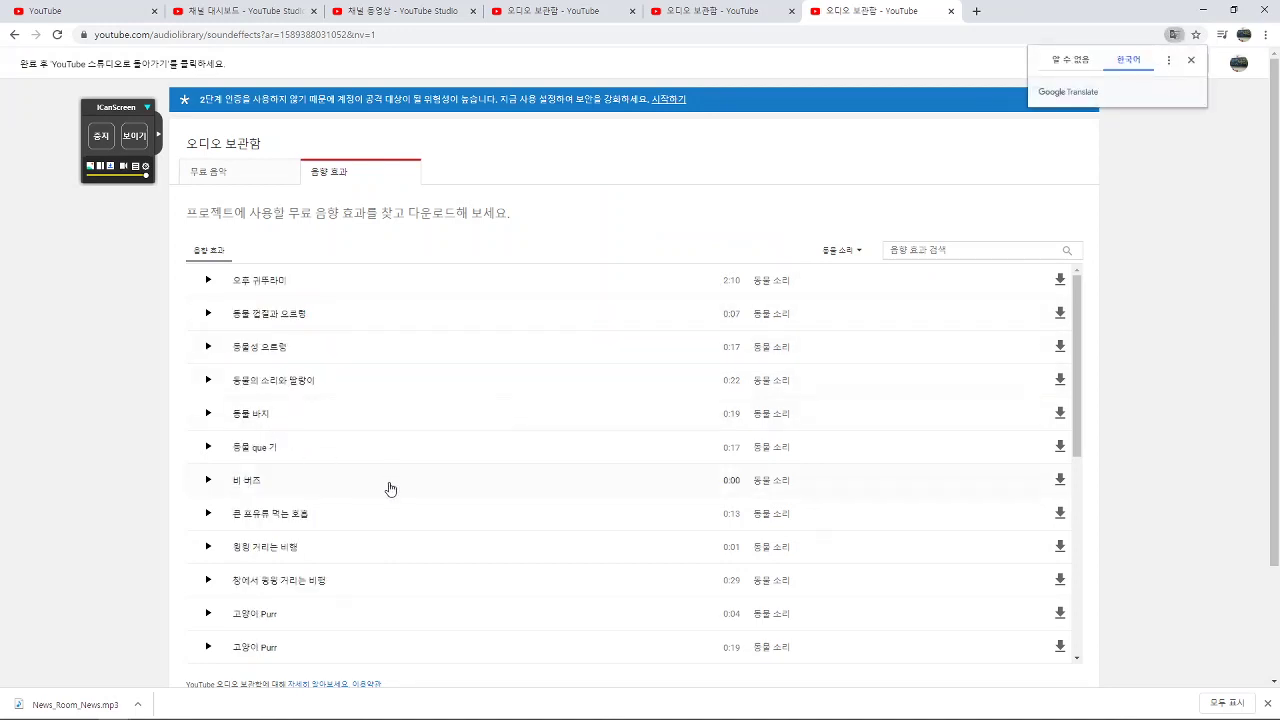
Preview the first animal sound effect, "오후 귀뚜라미", and stop it after listening
left_click(204, 280)
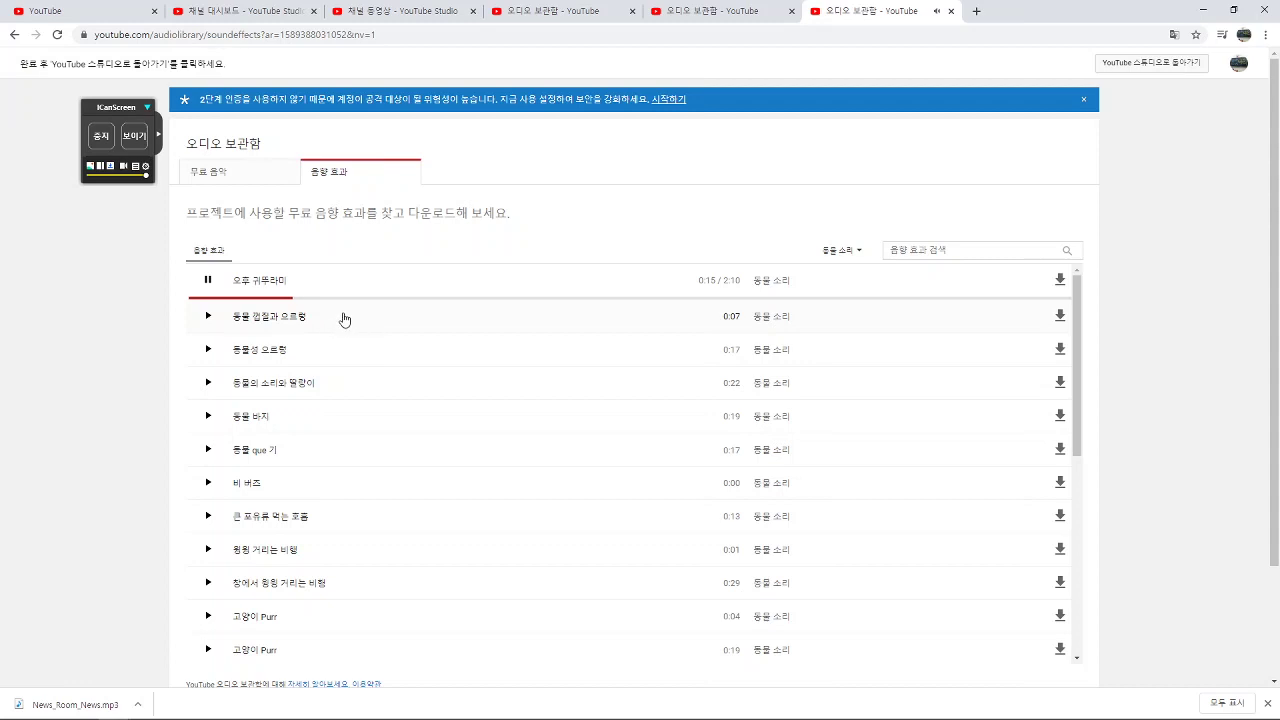
left_click(225, 290)
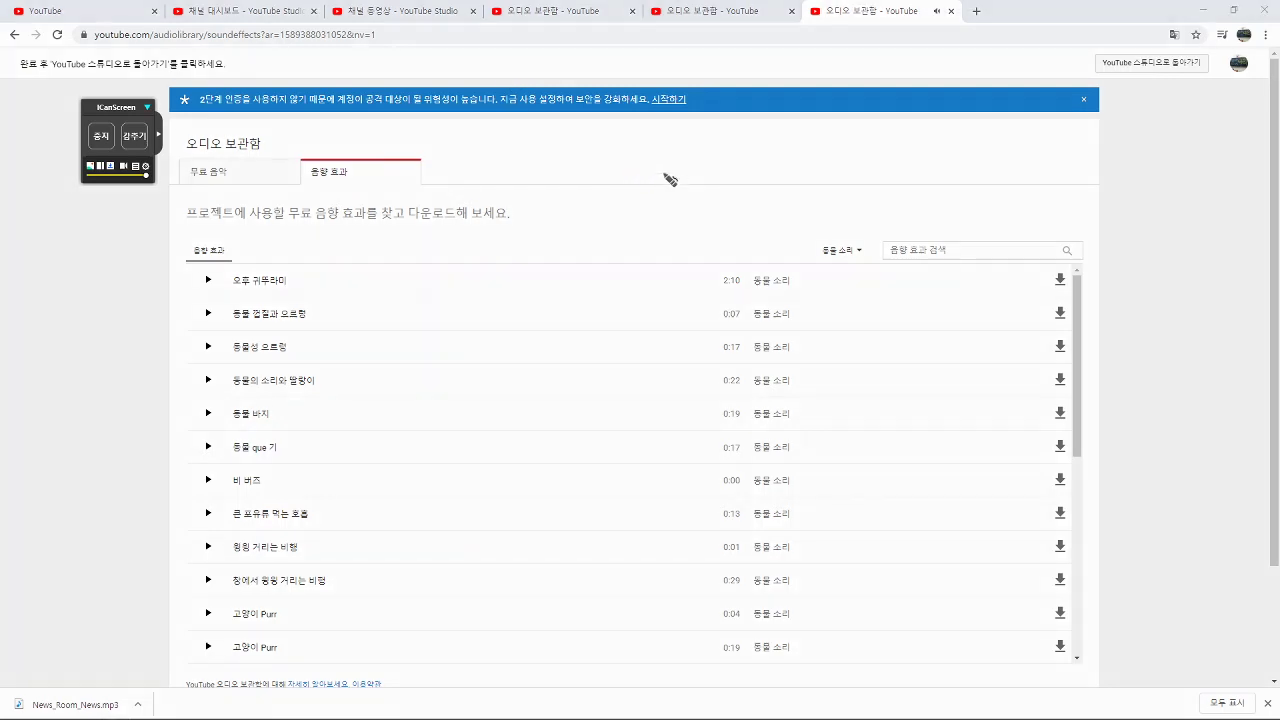
Handwrite the red notes "1. mp3.", "2. 음원.향 효과" and "3 동.이미지" over the page above the effects list, with underlines
mouse_move(598, 198)
left_mouse_down()
mouse_move(595, 217)
mouse_move(651, 196)
mouse_move(680, 206)
mouse_move(718, 178)
mouse_move(756, 196)
mouse_move(773, 180)
mouse_move(792, 186)
left_mouse_up()
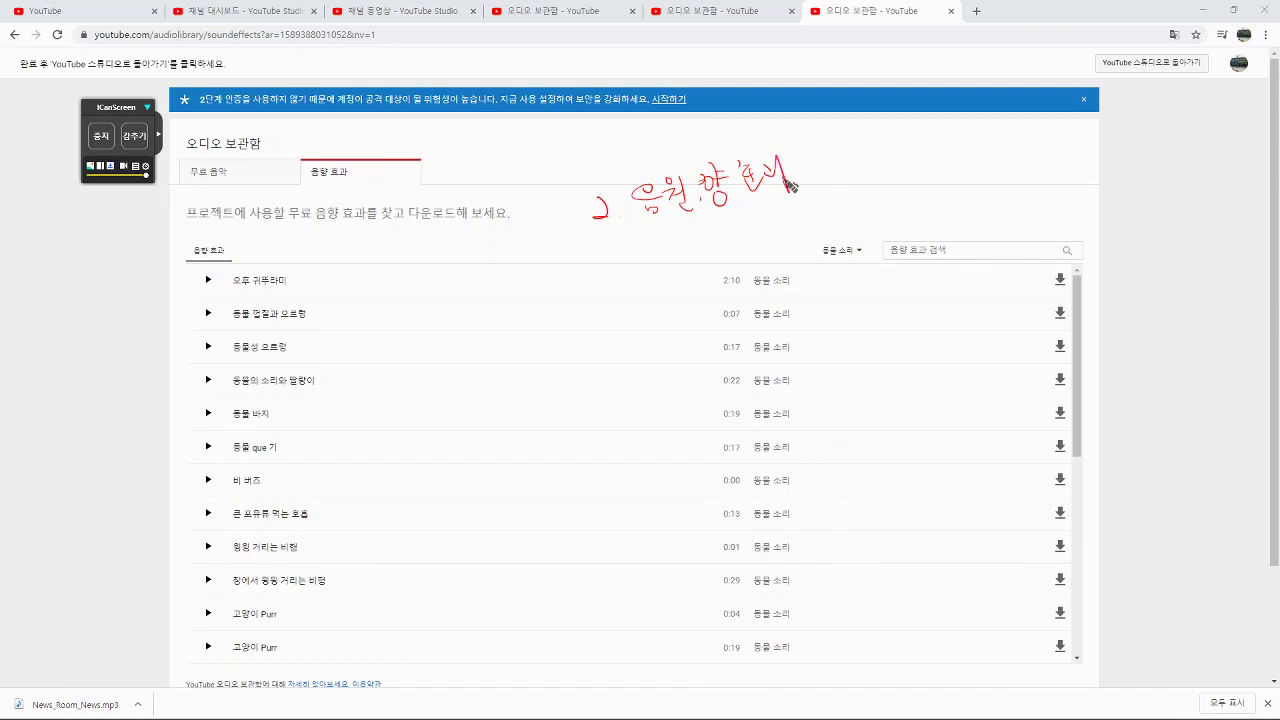
left_click_drag(658, 233, 800, 194)
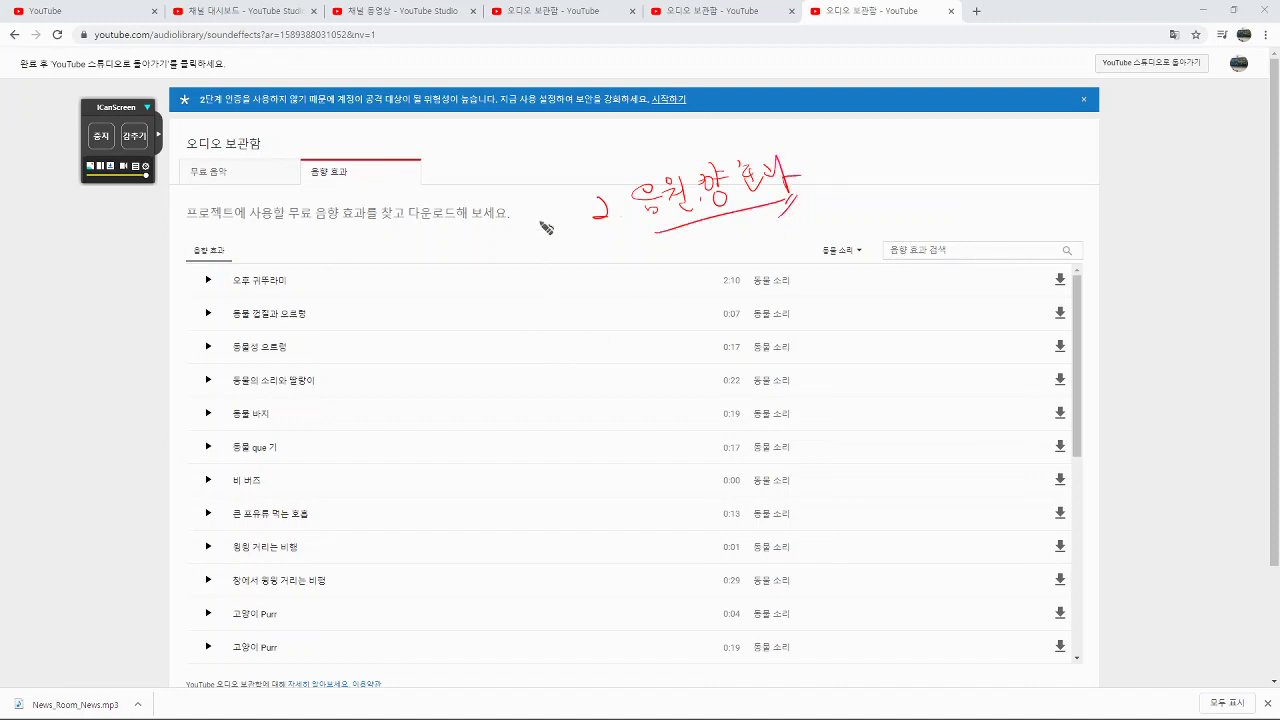
left_click(600, 152)
mouse_move(588, 139)
left_mouse_down()
mouse_move(590, 152)
mouse_move(642, 163)
mouse_move(722, 121)
left_mouse_up()
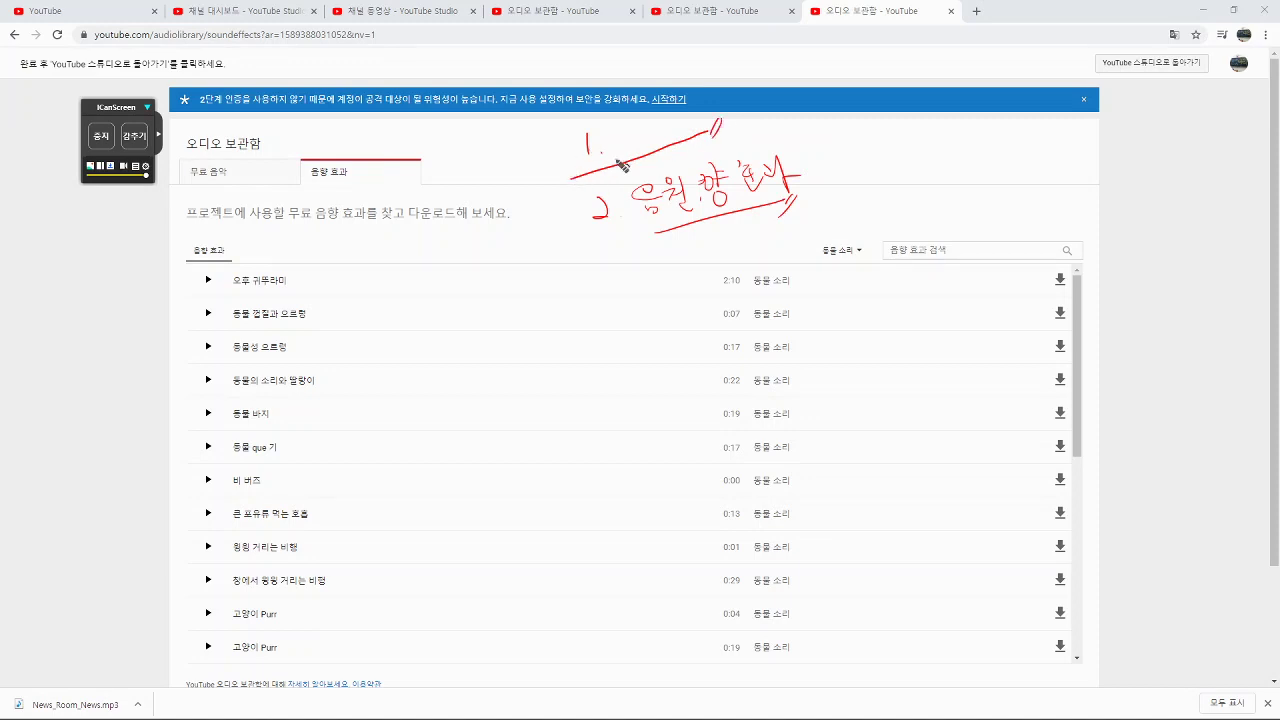
left_click_drag(614, 152, 656, 148)
left_click(664, 150)
left_click_drag(613, 266, 618, 285)
mouse_move(594, 268)
left_mouse_down()
mouse_move(628, 256)
mouse_move(692, 279)
mouse_move(664, 270)
mouse_move(678, 282)
mouse_move(690, 260)
mouse_move(766, 228)
left_mouse_up()
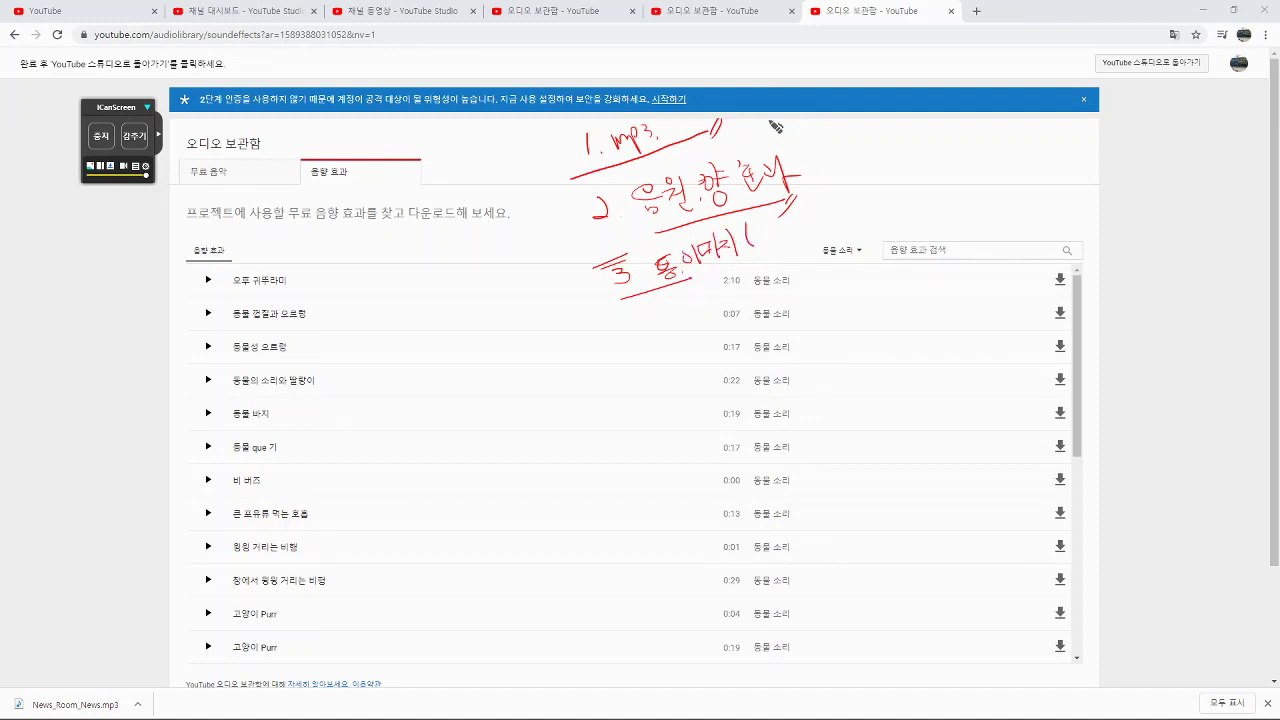
Draw red brackets on both sides of the handwritten notes and label them with a circled "무료"
mouse_move(766, 114)
left_mouse_down()
mouse_move(846, 156)
mouse_move(828, 207)
left_mouse_up()
mouse_move(843, 127)
left_mouse_down()
mouse_move(862, 150)
mouse_move(872, 122)
mouse_move(868, 165)
mouse_move(878, 104)
mouse_move(898, 155)
mouse_move(914, 142)
mouse_move(900, 155)
left_mouse_up()
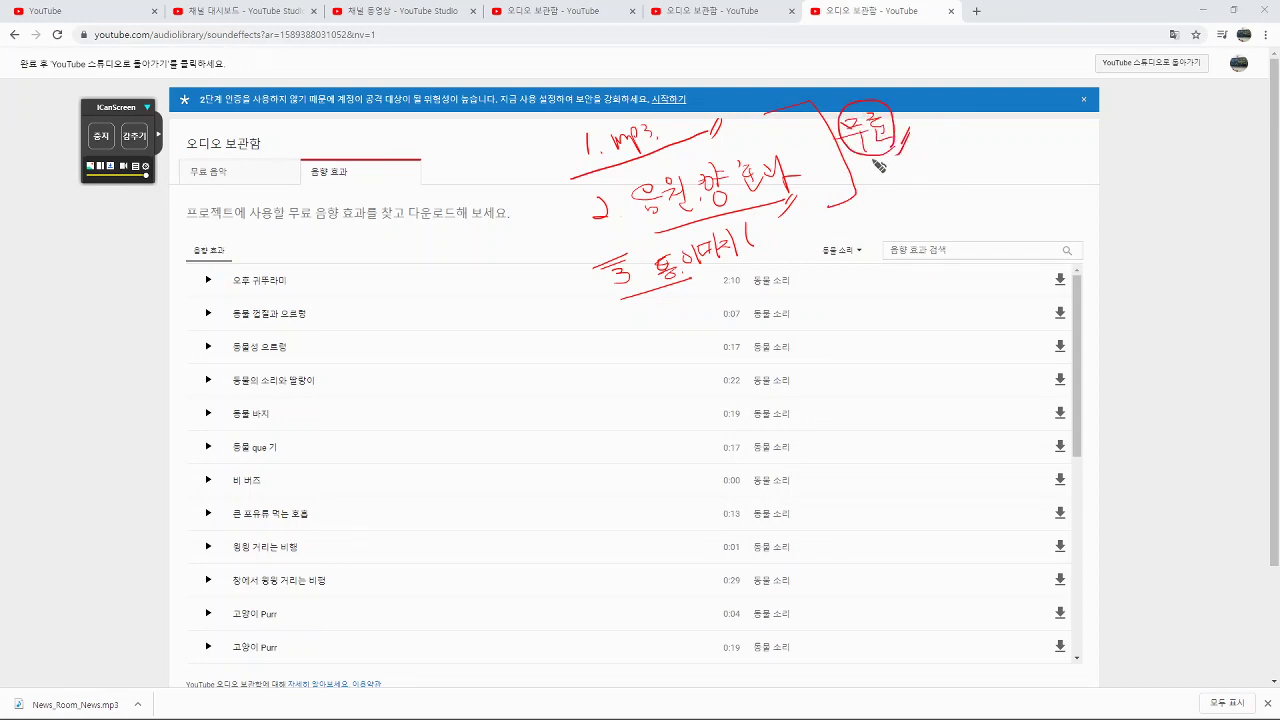
mouse_move(552, 160)
left_mouse_down()
mouse_move(548, 196)
mouse_move(598, 294)
left_mouse_up()
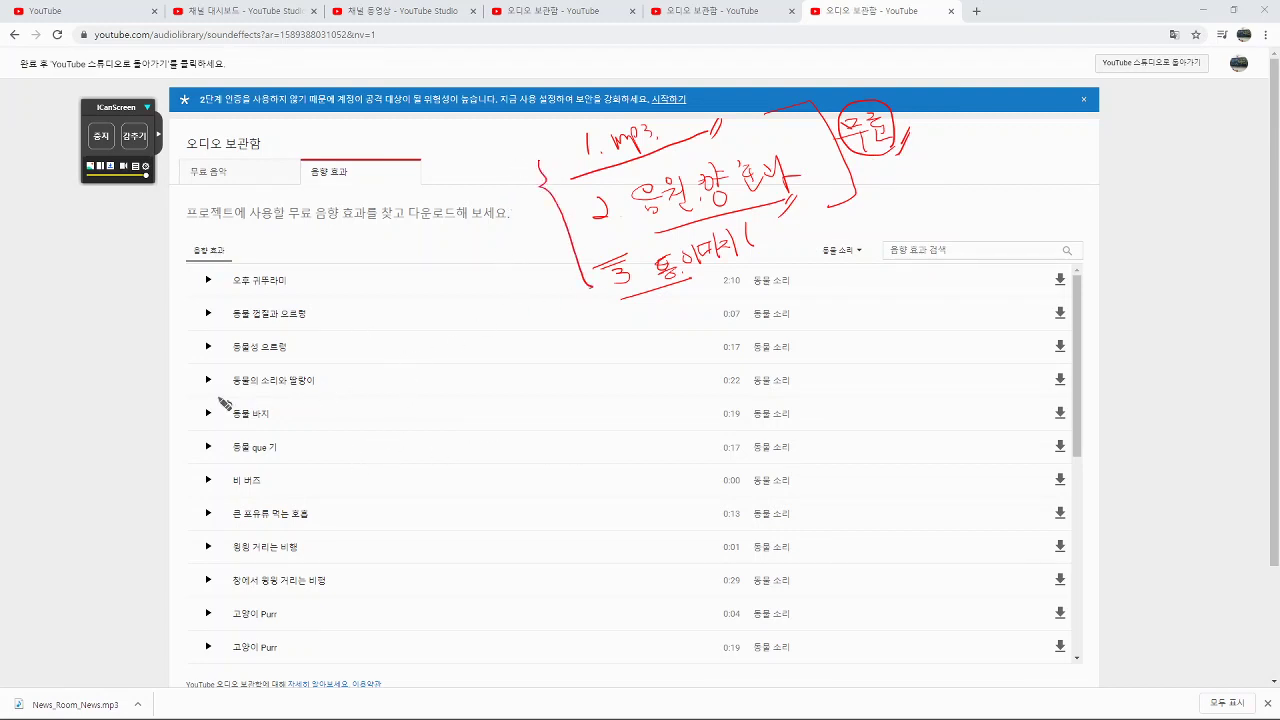